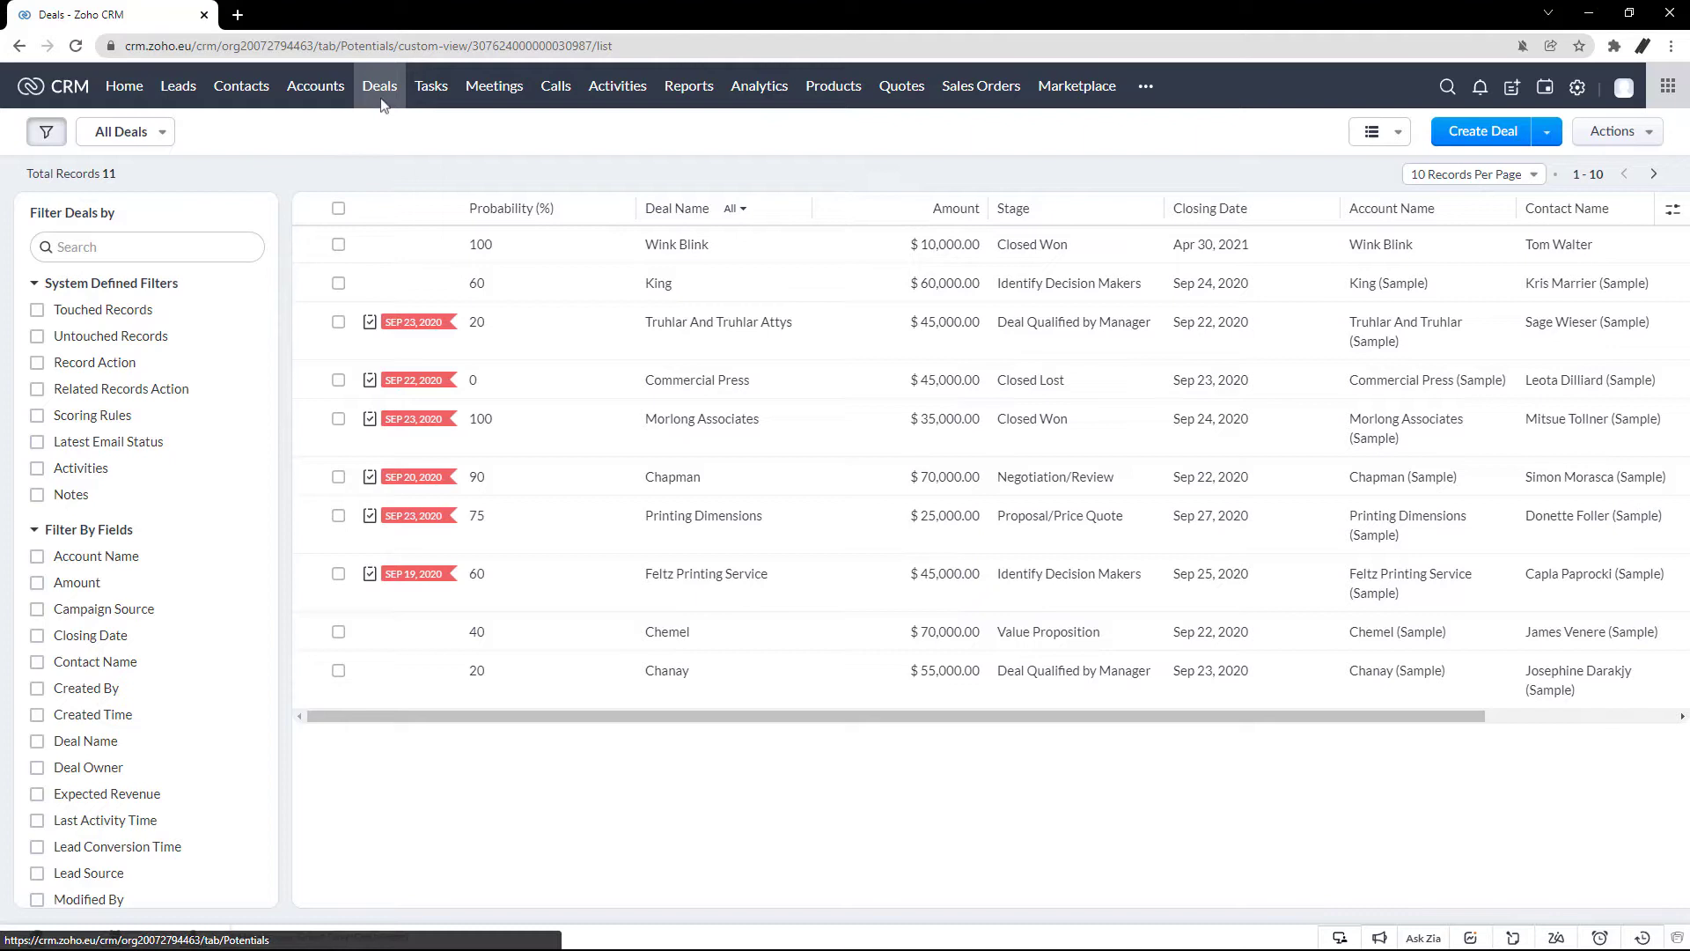
Select the Truhlar And Truhlar Attys, Commercial Press, Chapman, Printing Dimensions and Feltz Printing Service deals.
click(338, 324)
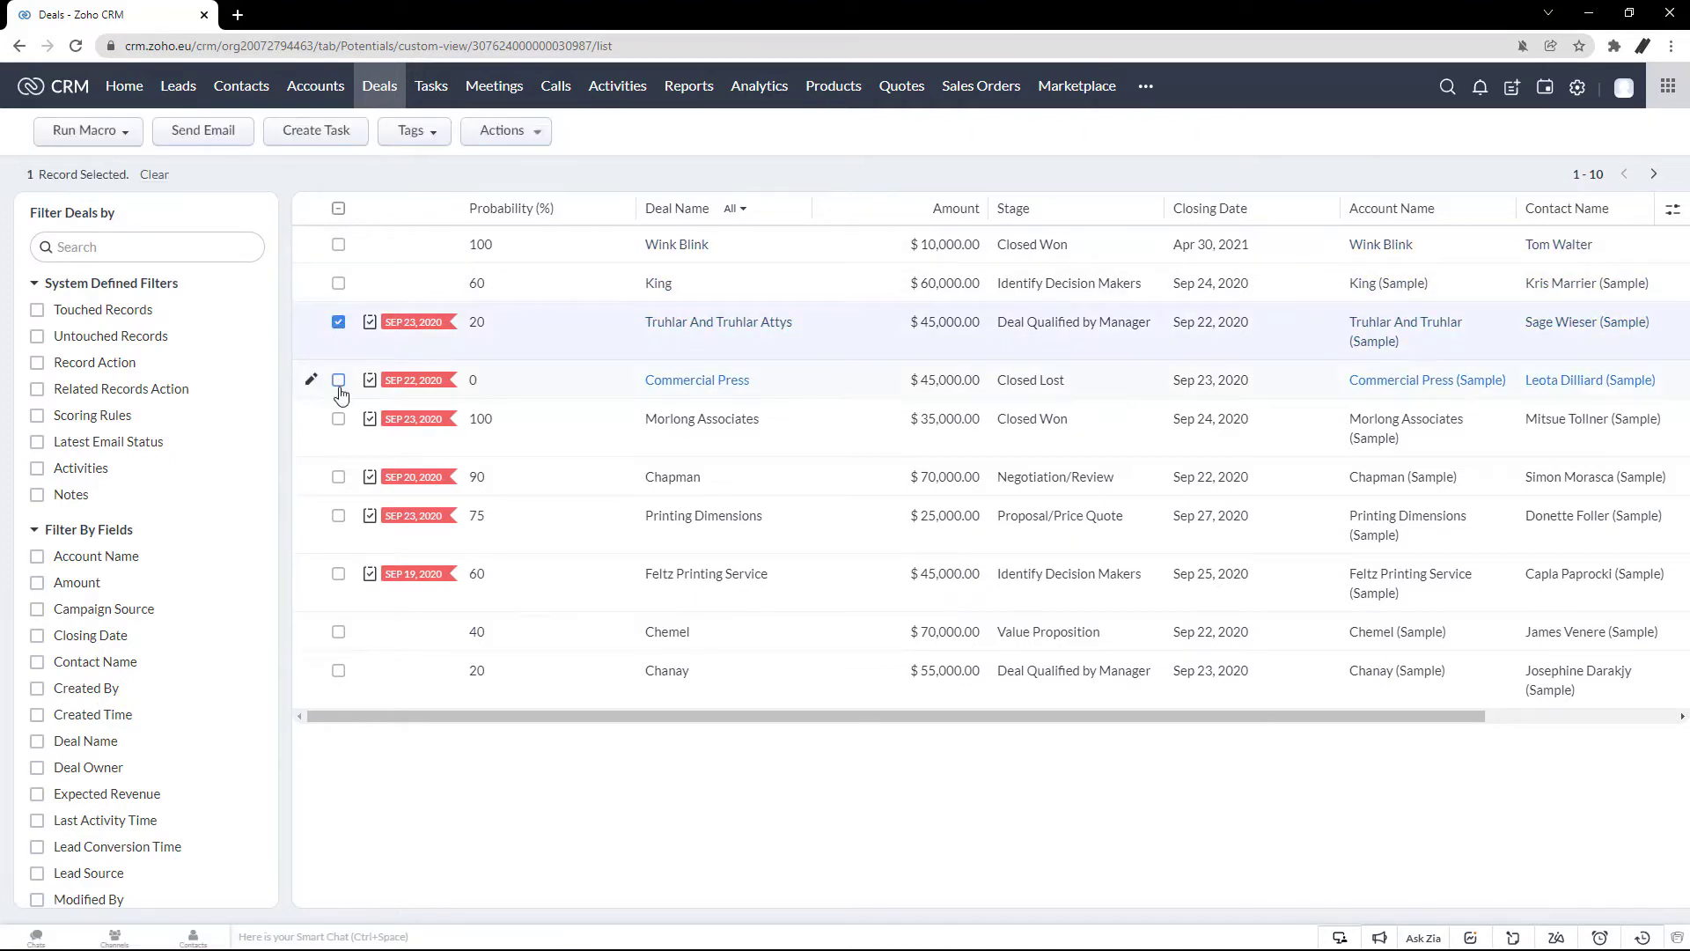
click(339, 379)
click(339, 476)
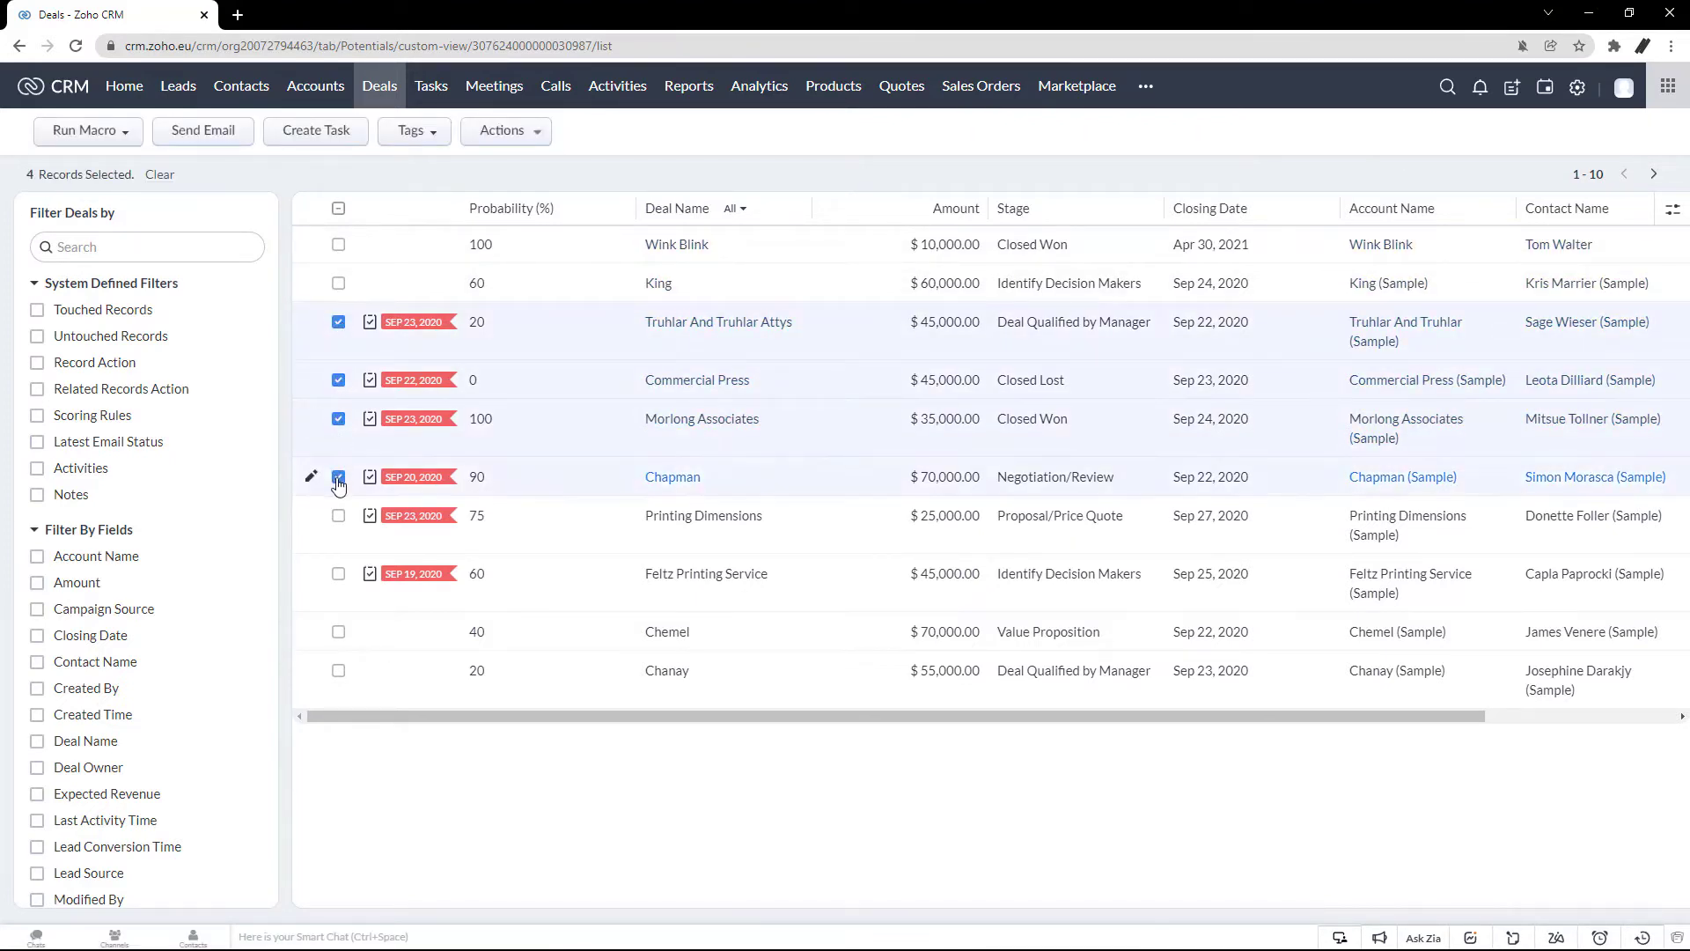
click(339, 515)
click(338, 574)
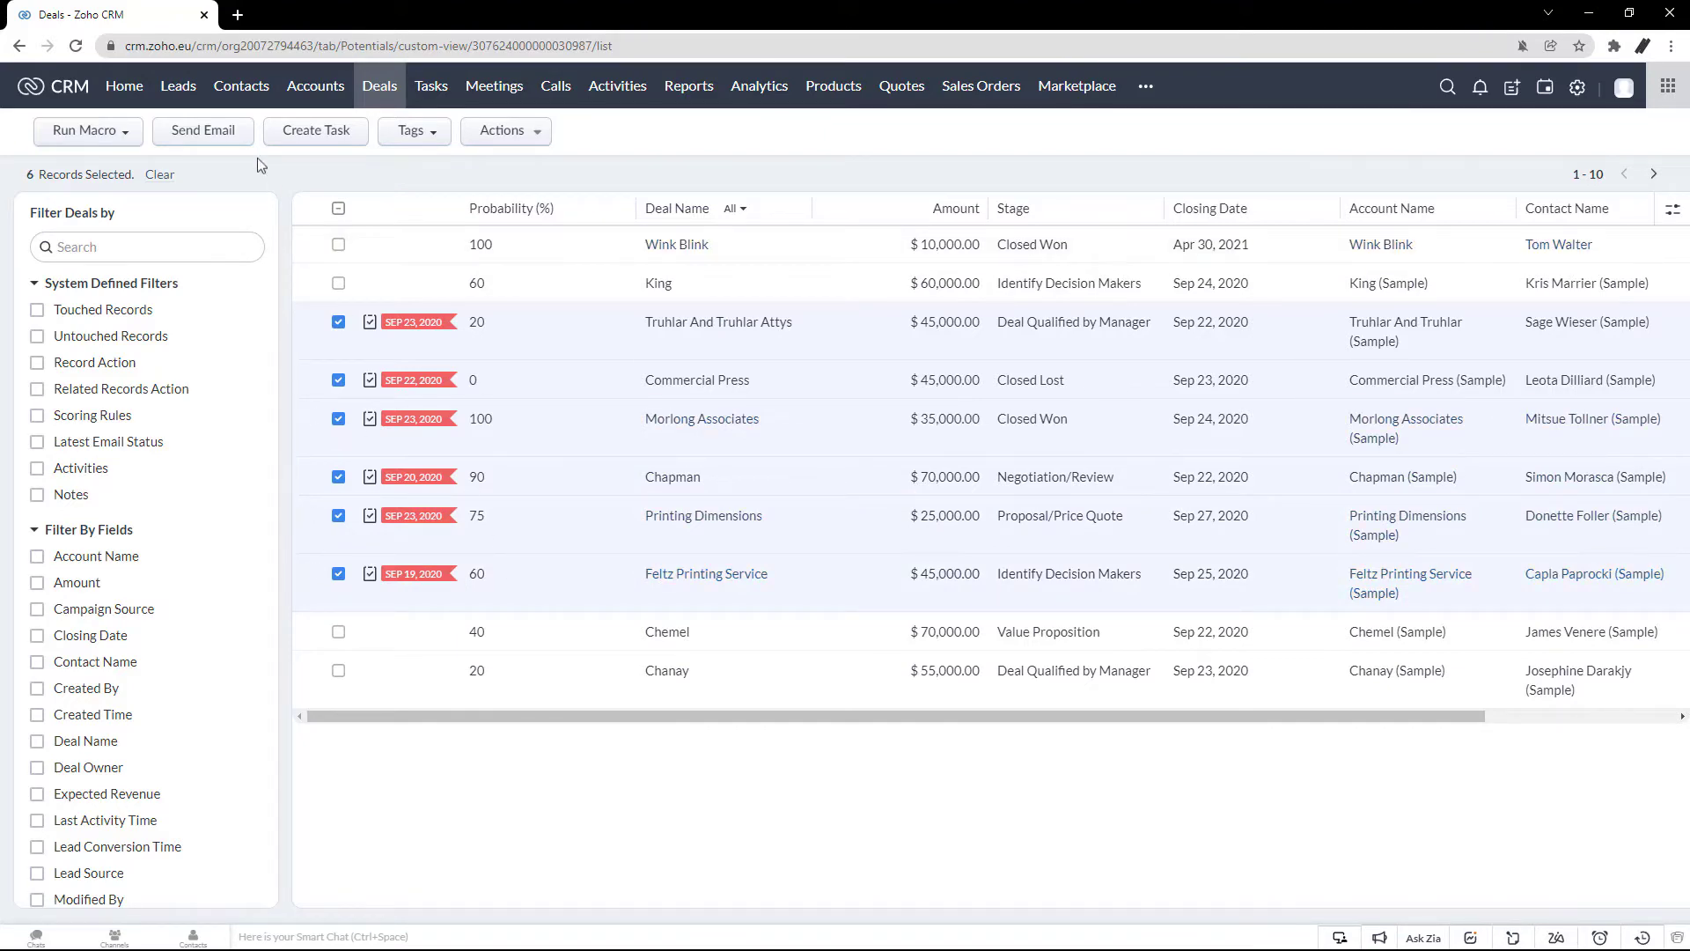
Start an email to the selected deals using the Big Deal Alert template.
click(243, 141)
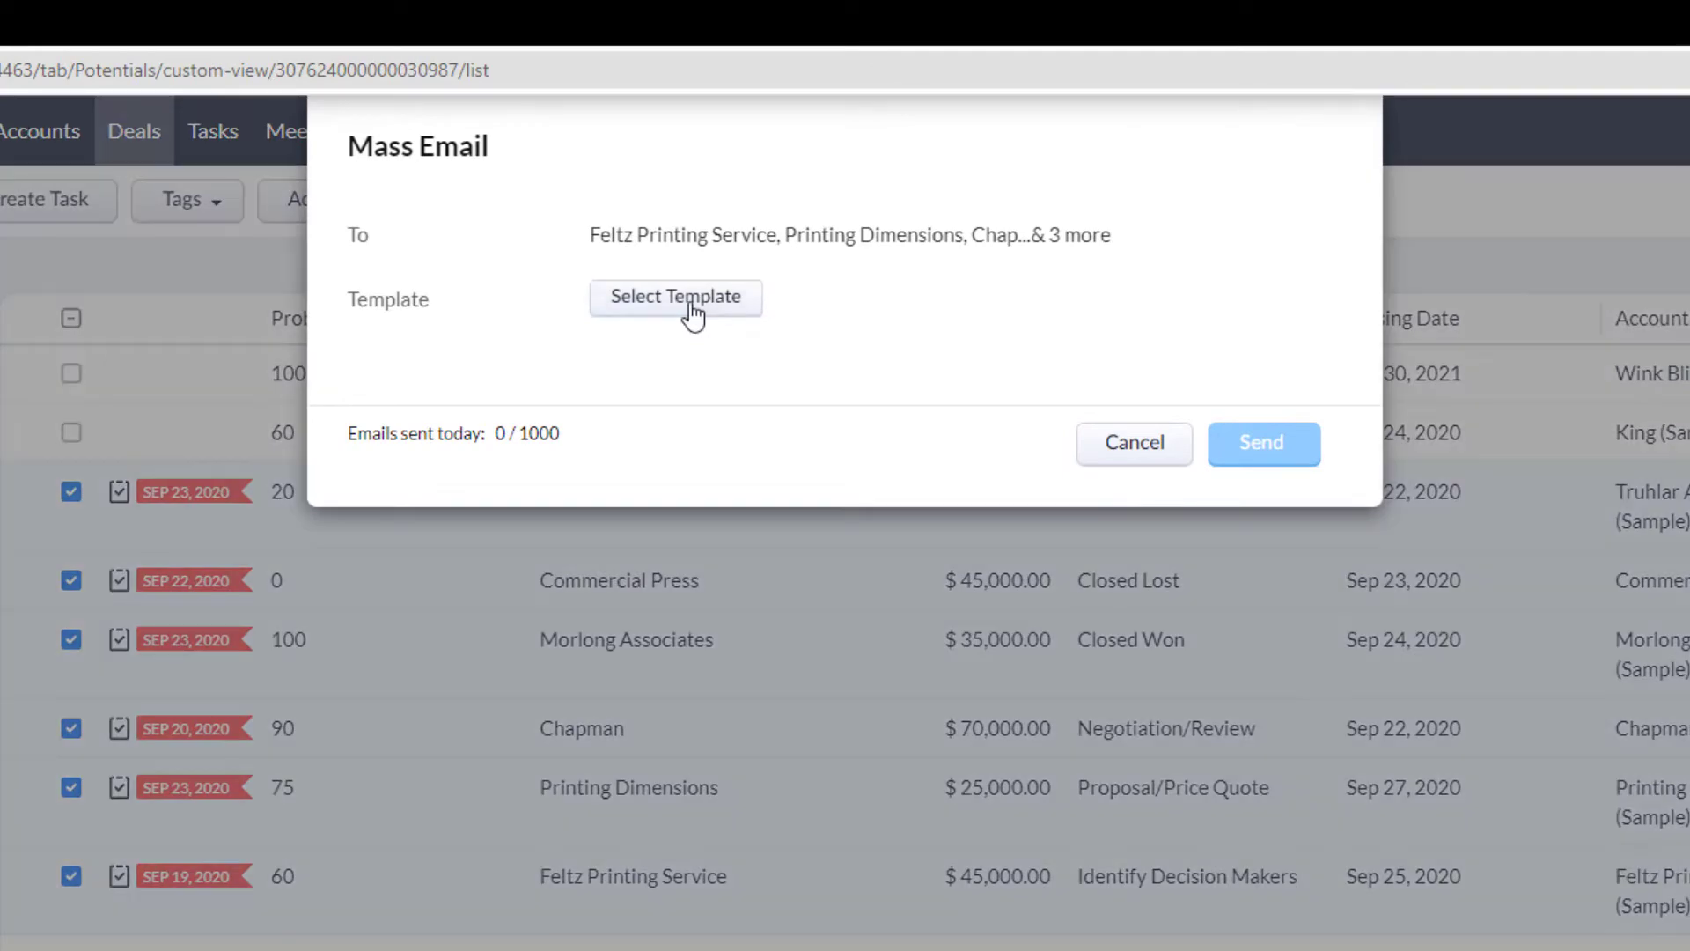
click(692, 314)
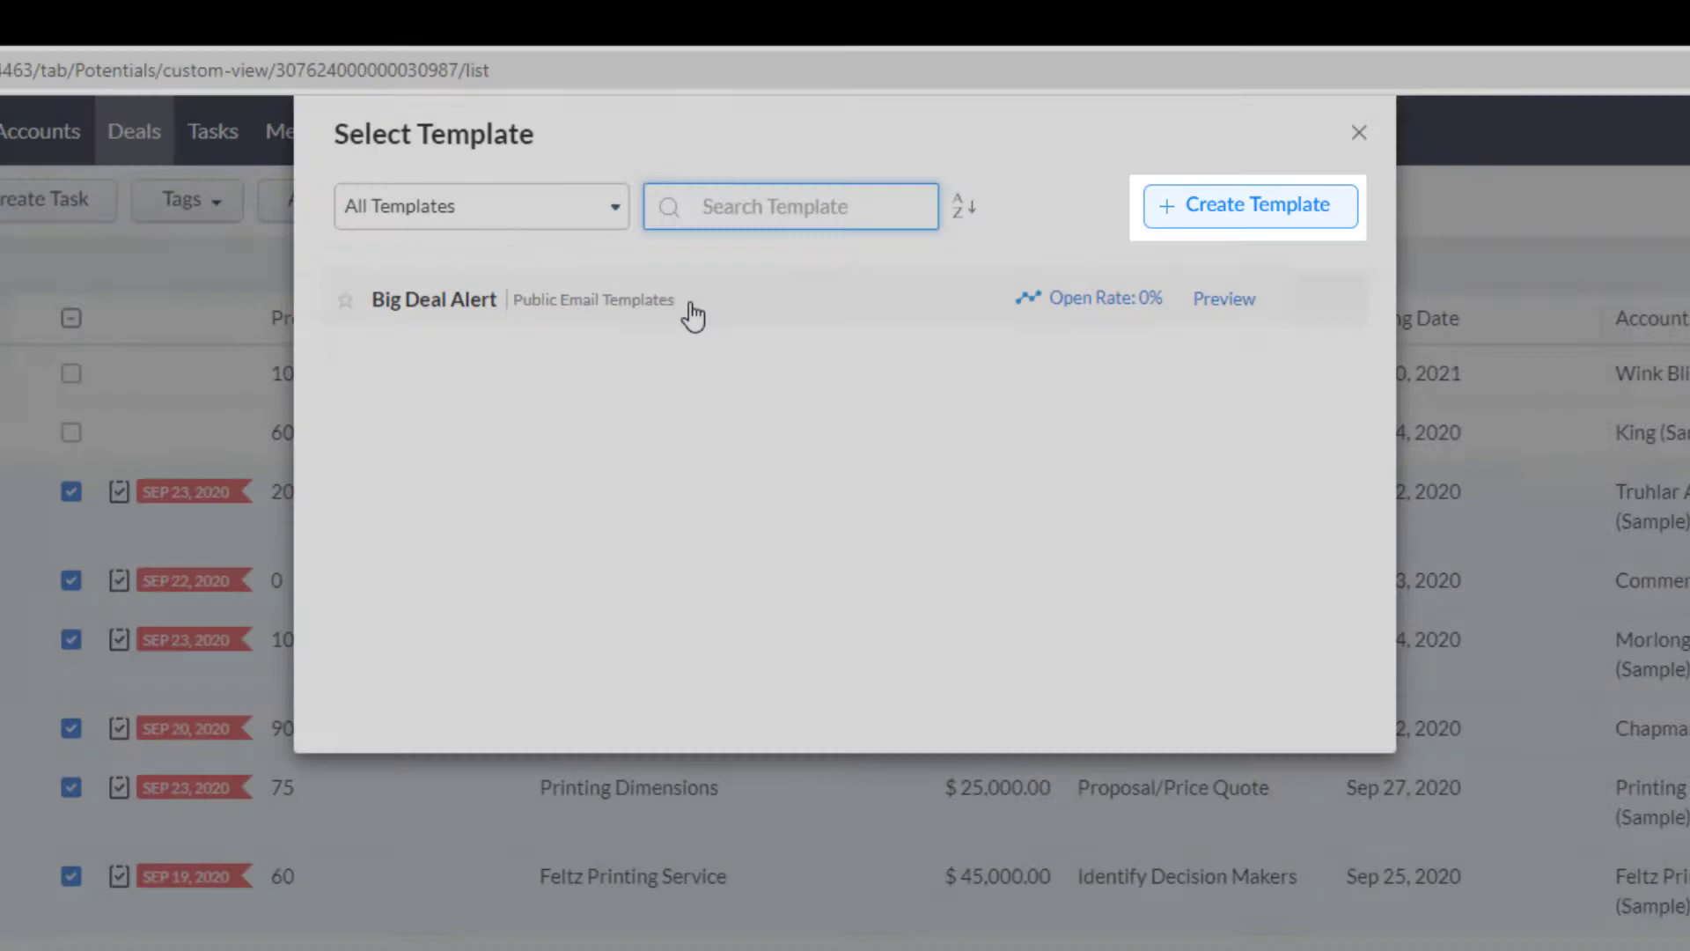
click(595, 309)
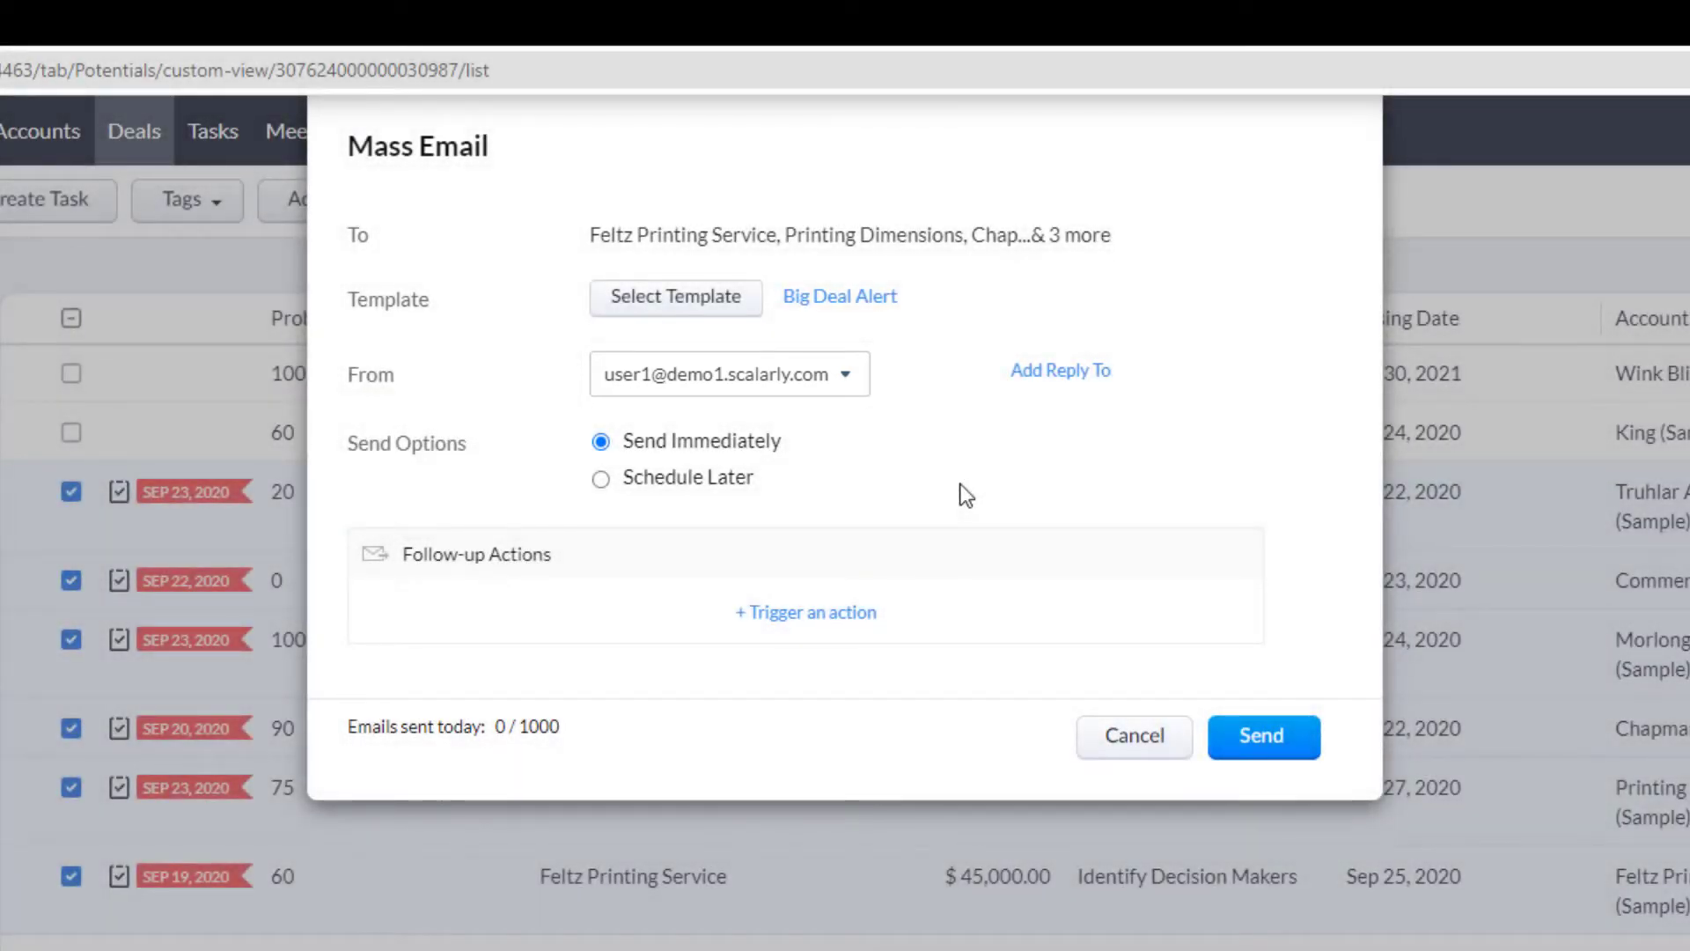
Keep the default sender and schedule the email for Feb 10, 2022 at 12:00 PM.
click(845, 377)
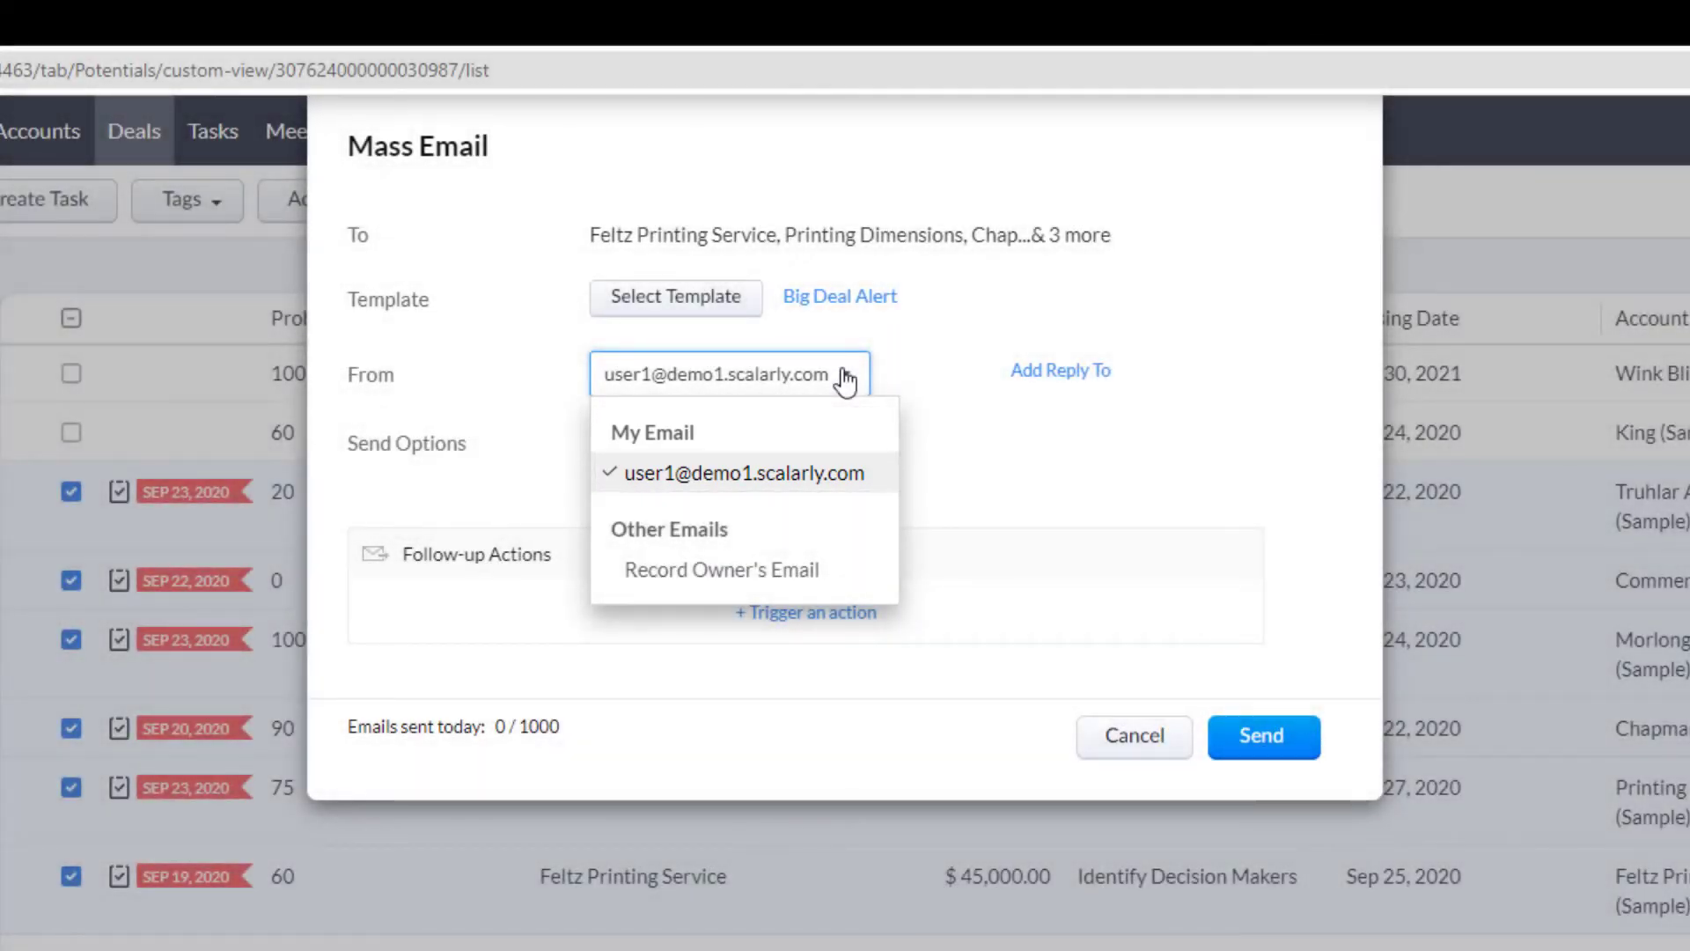
click(844, 379)
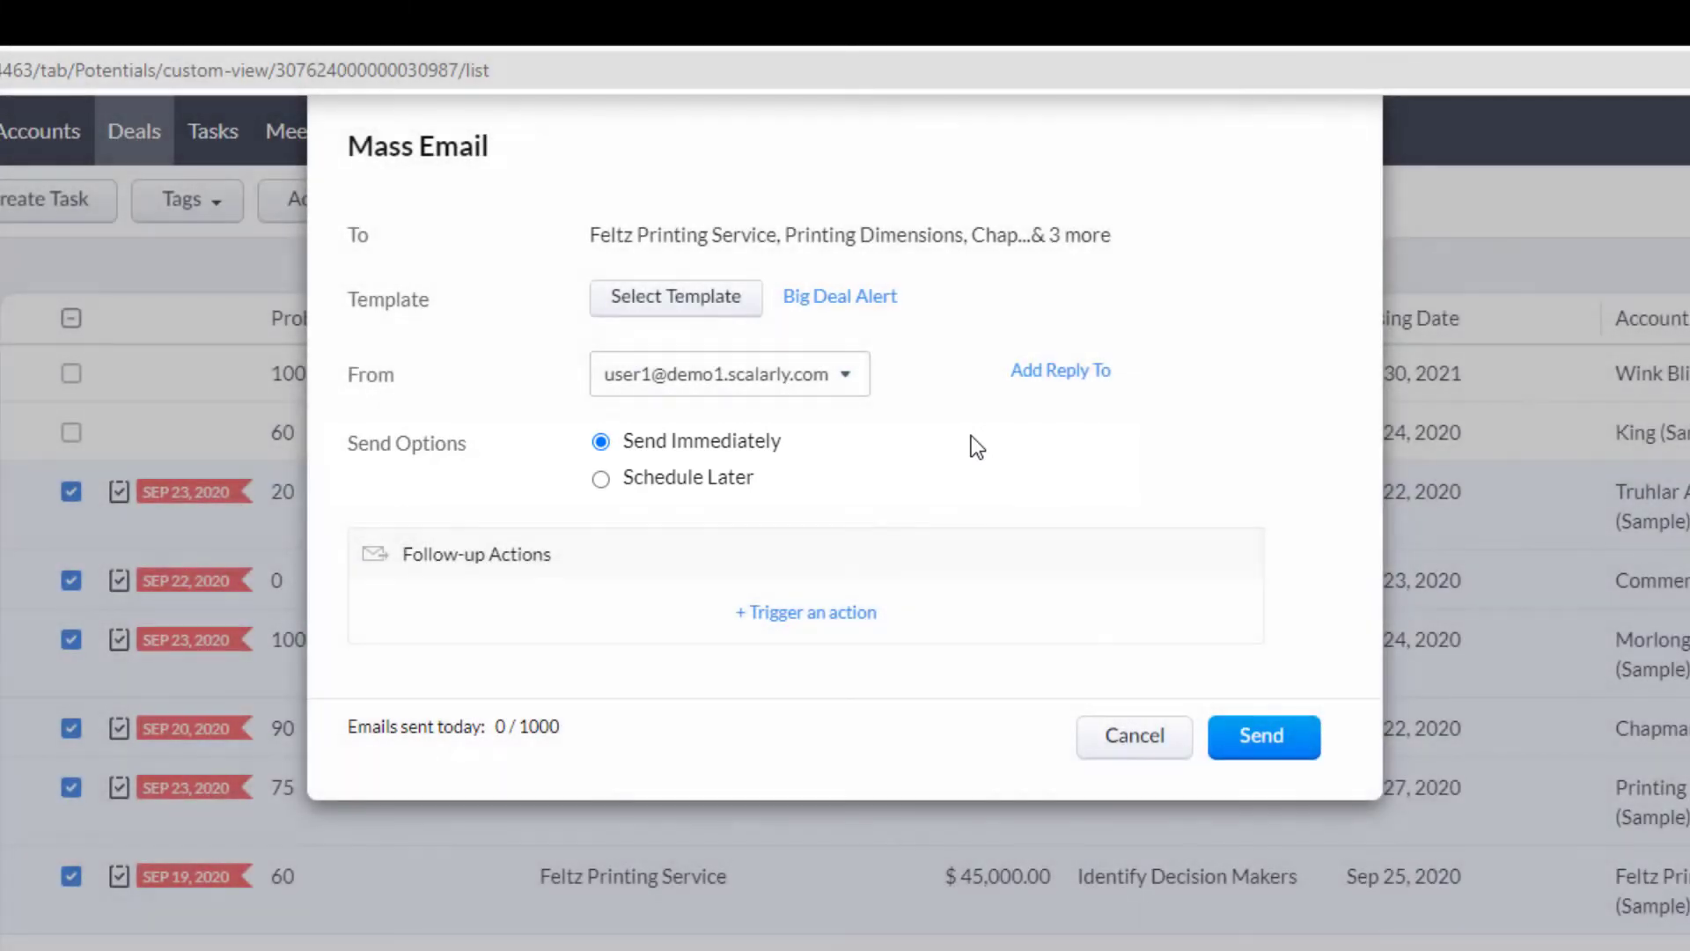
click(755, 481)
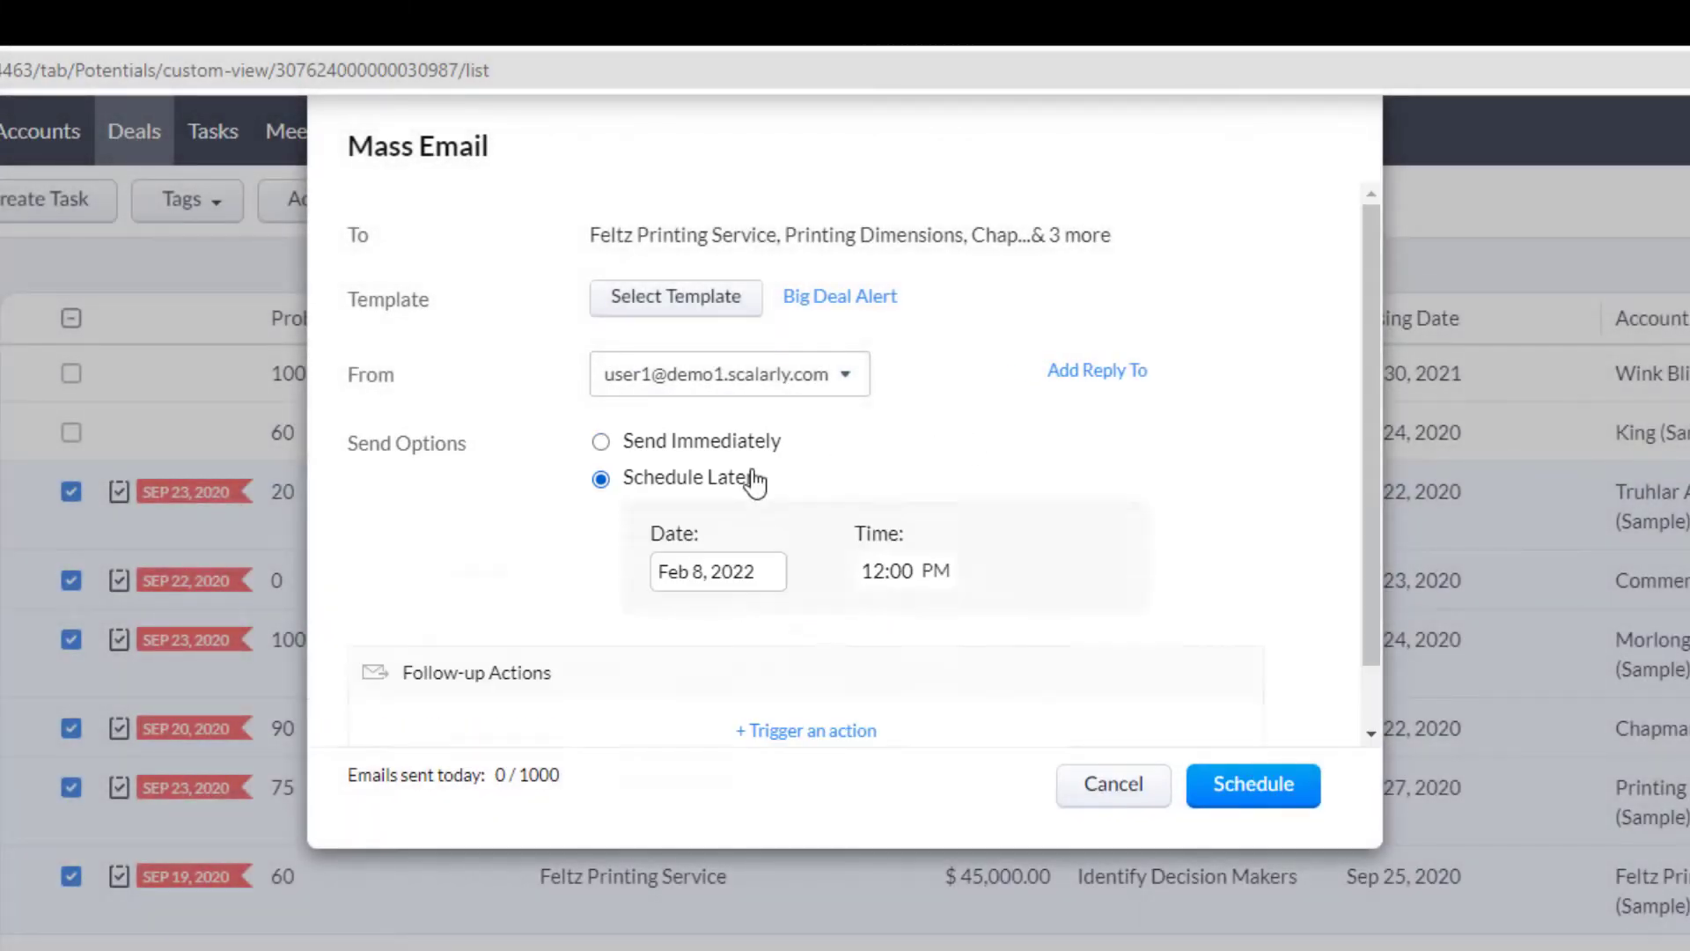
click(766, 570)
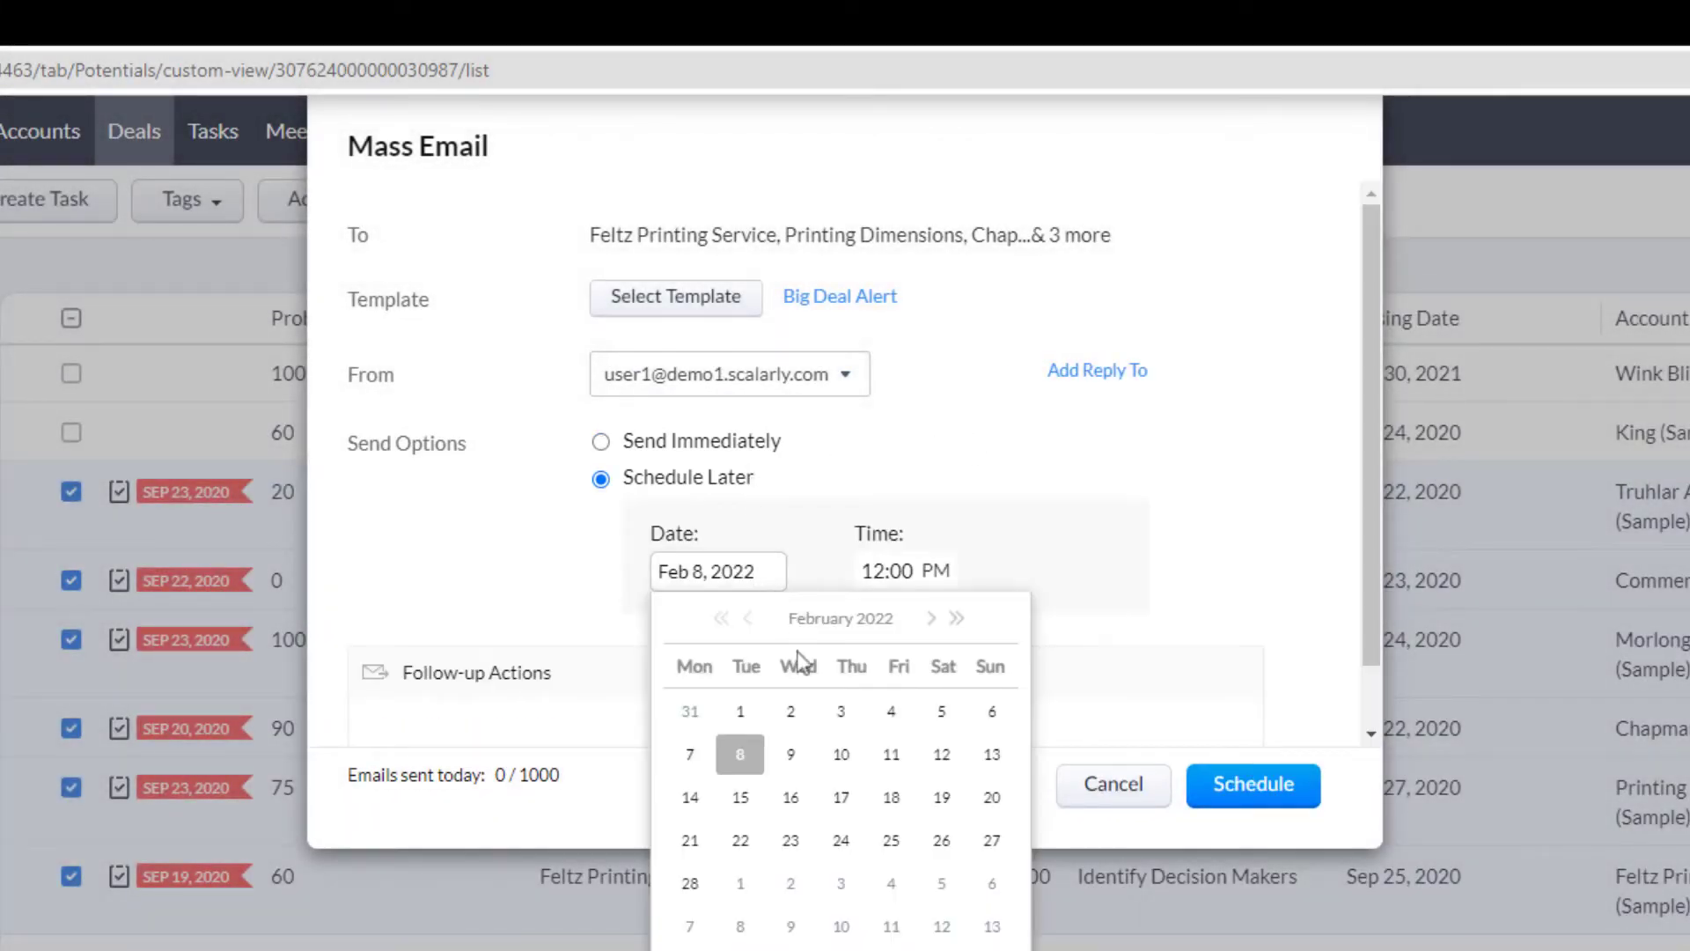
click(842, 755)
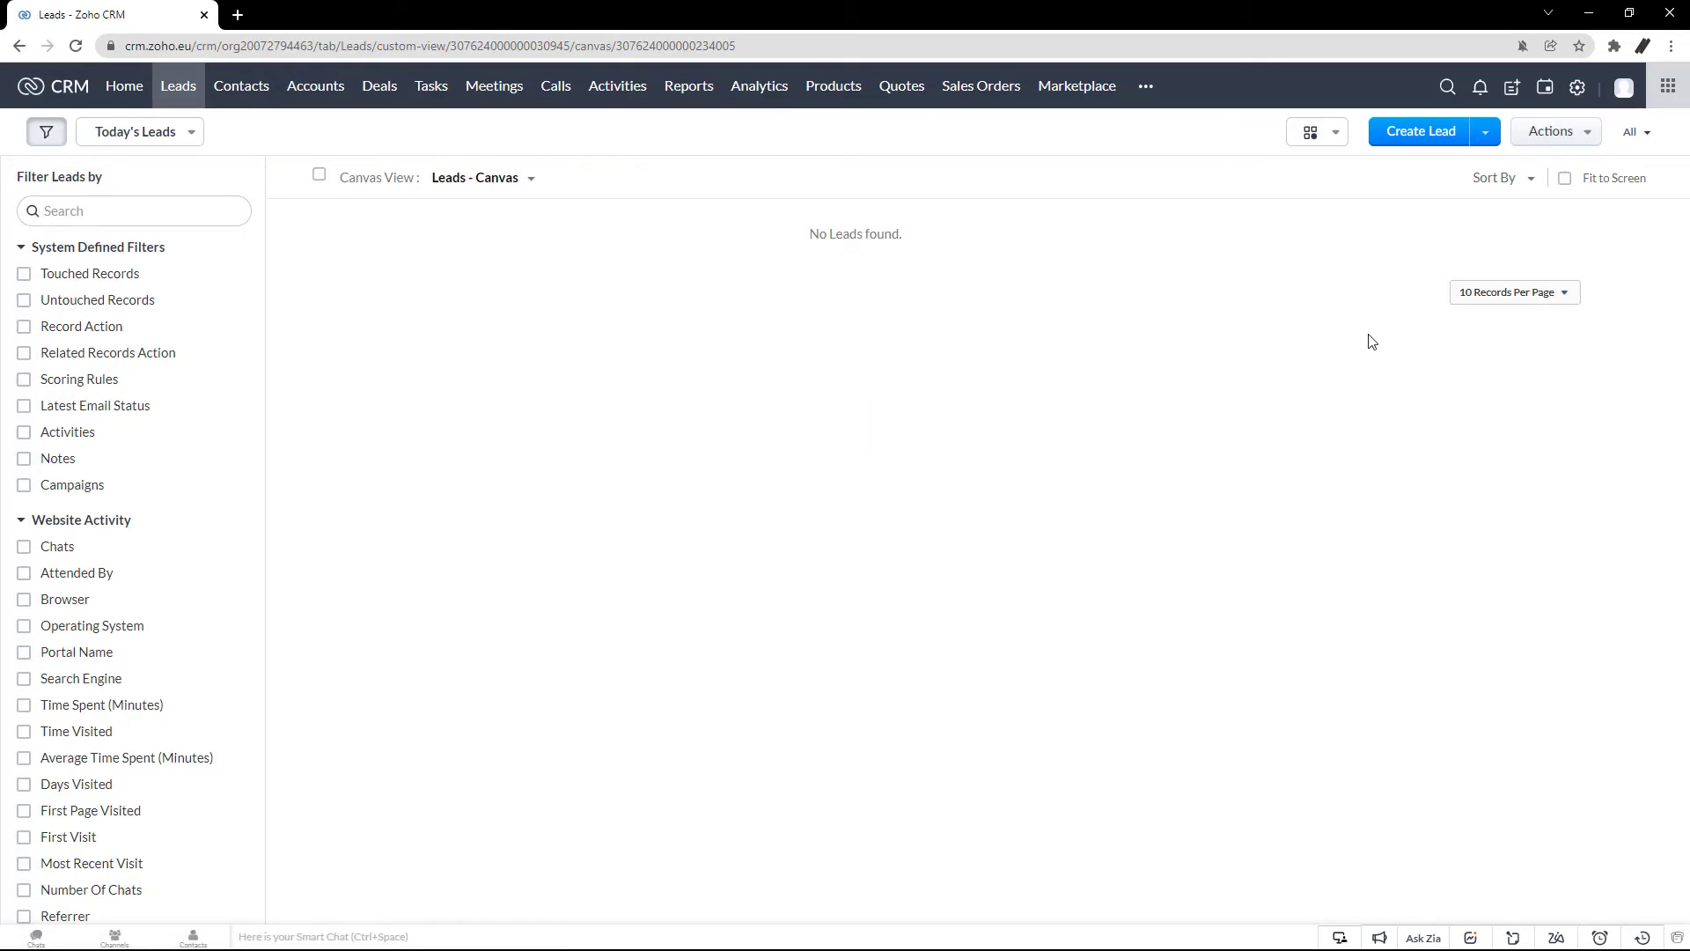
Go to Mass Email from the Leads Actions menu.
click(1535, 133)
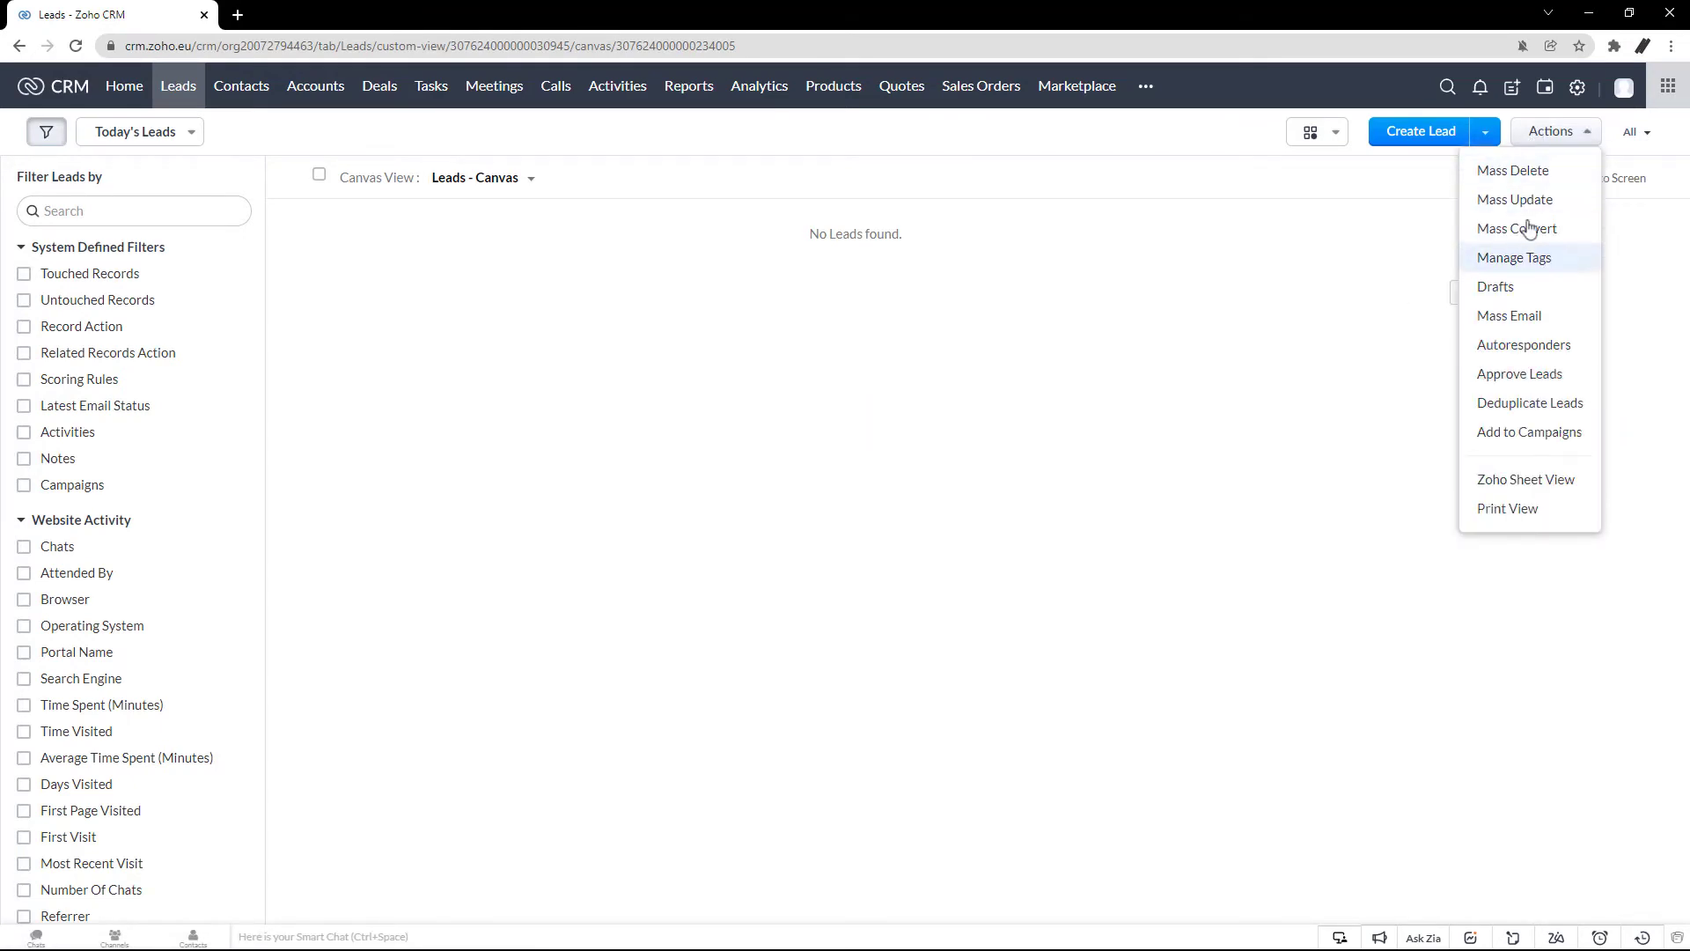
click(1508, 316)
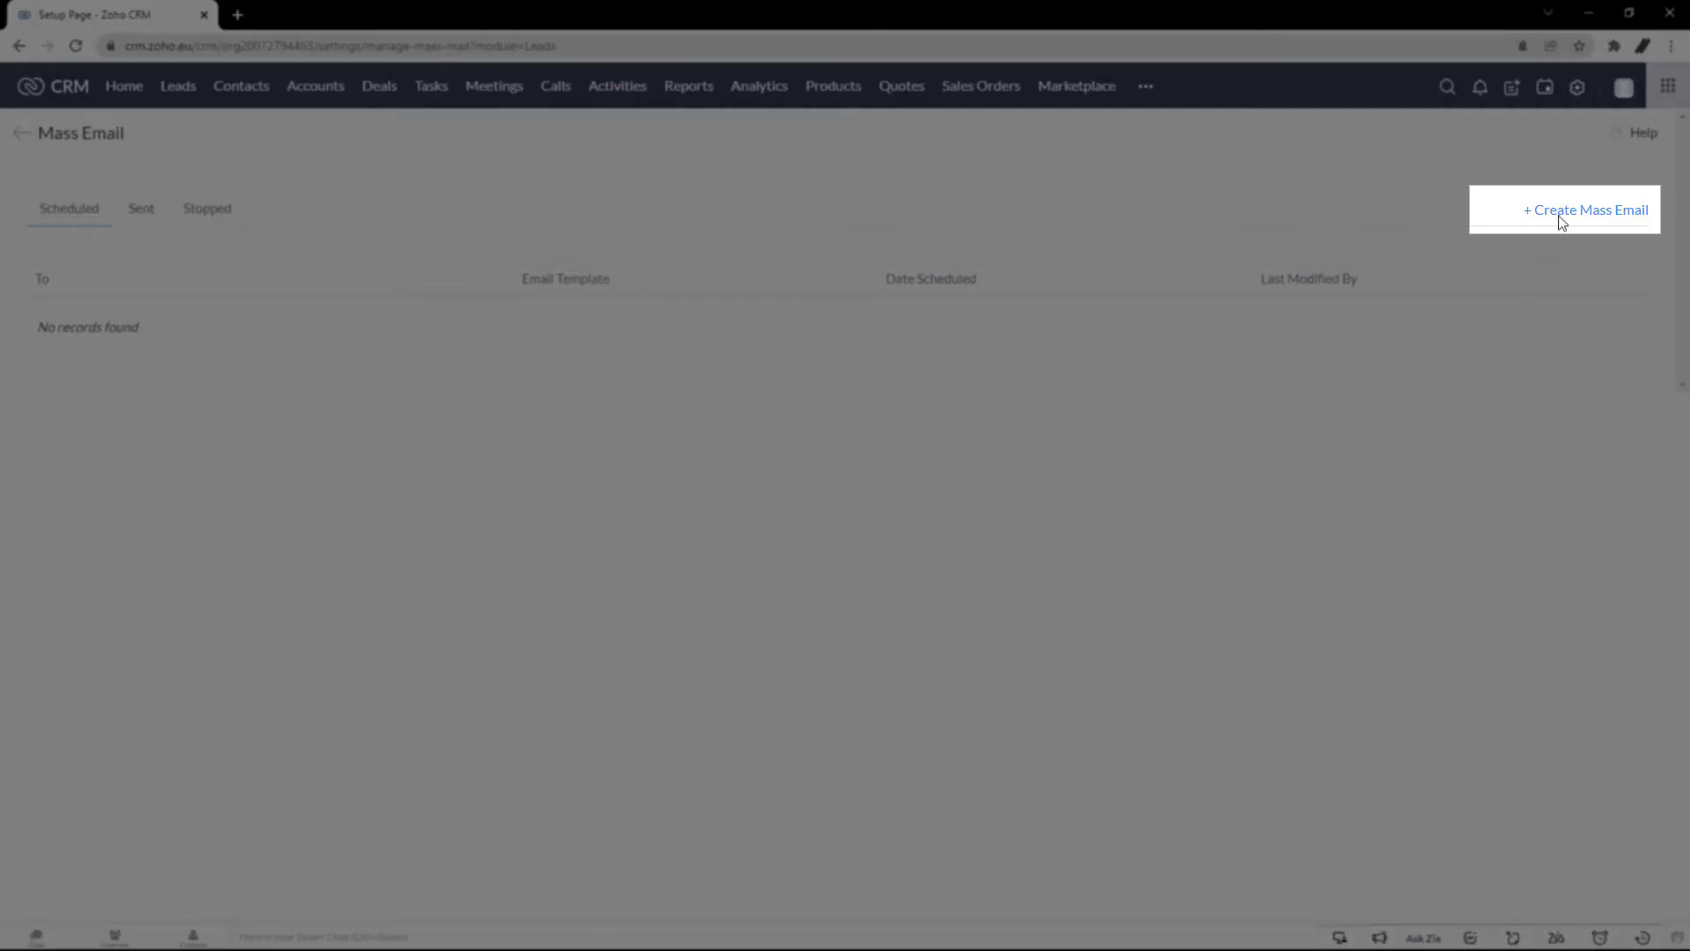
Create a new mass email addressed to All Leads, set to Schedule Later.
click(1561, 219)
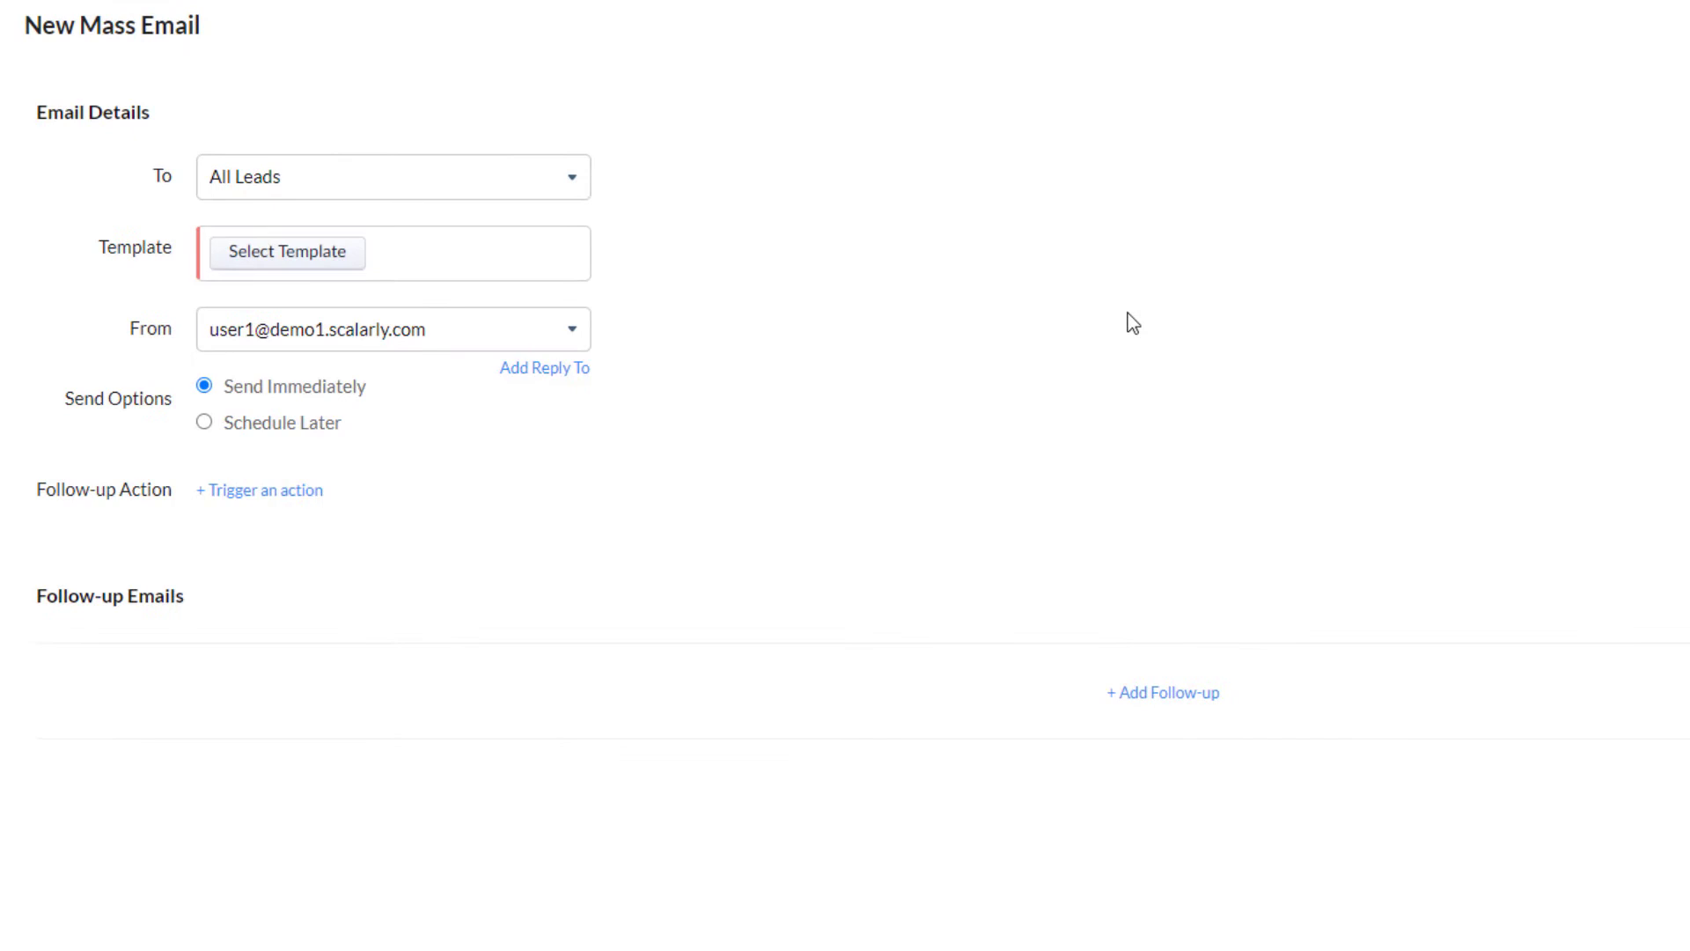
click(410, 177)
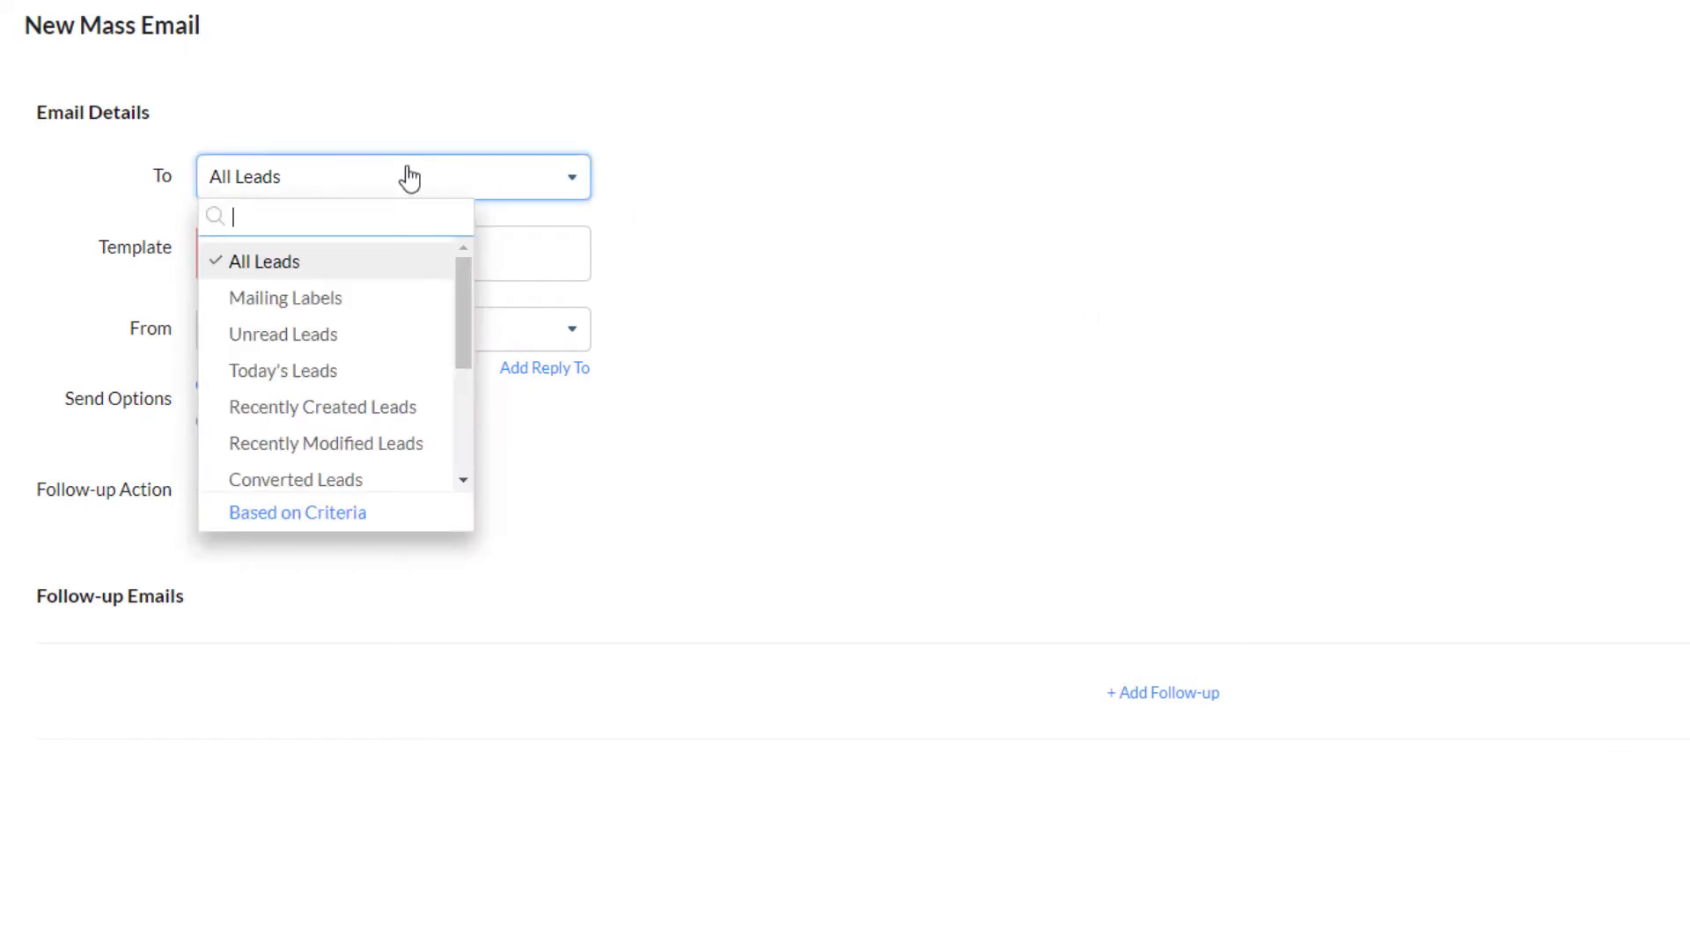
click(410, 177)
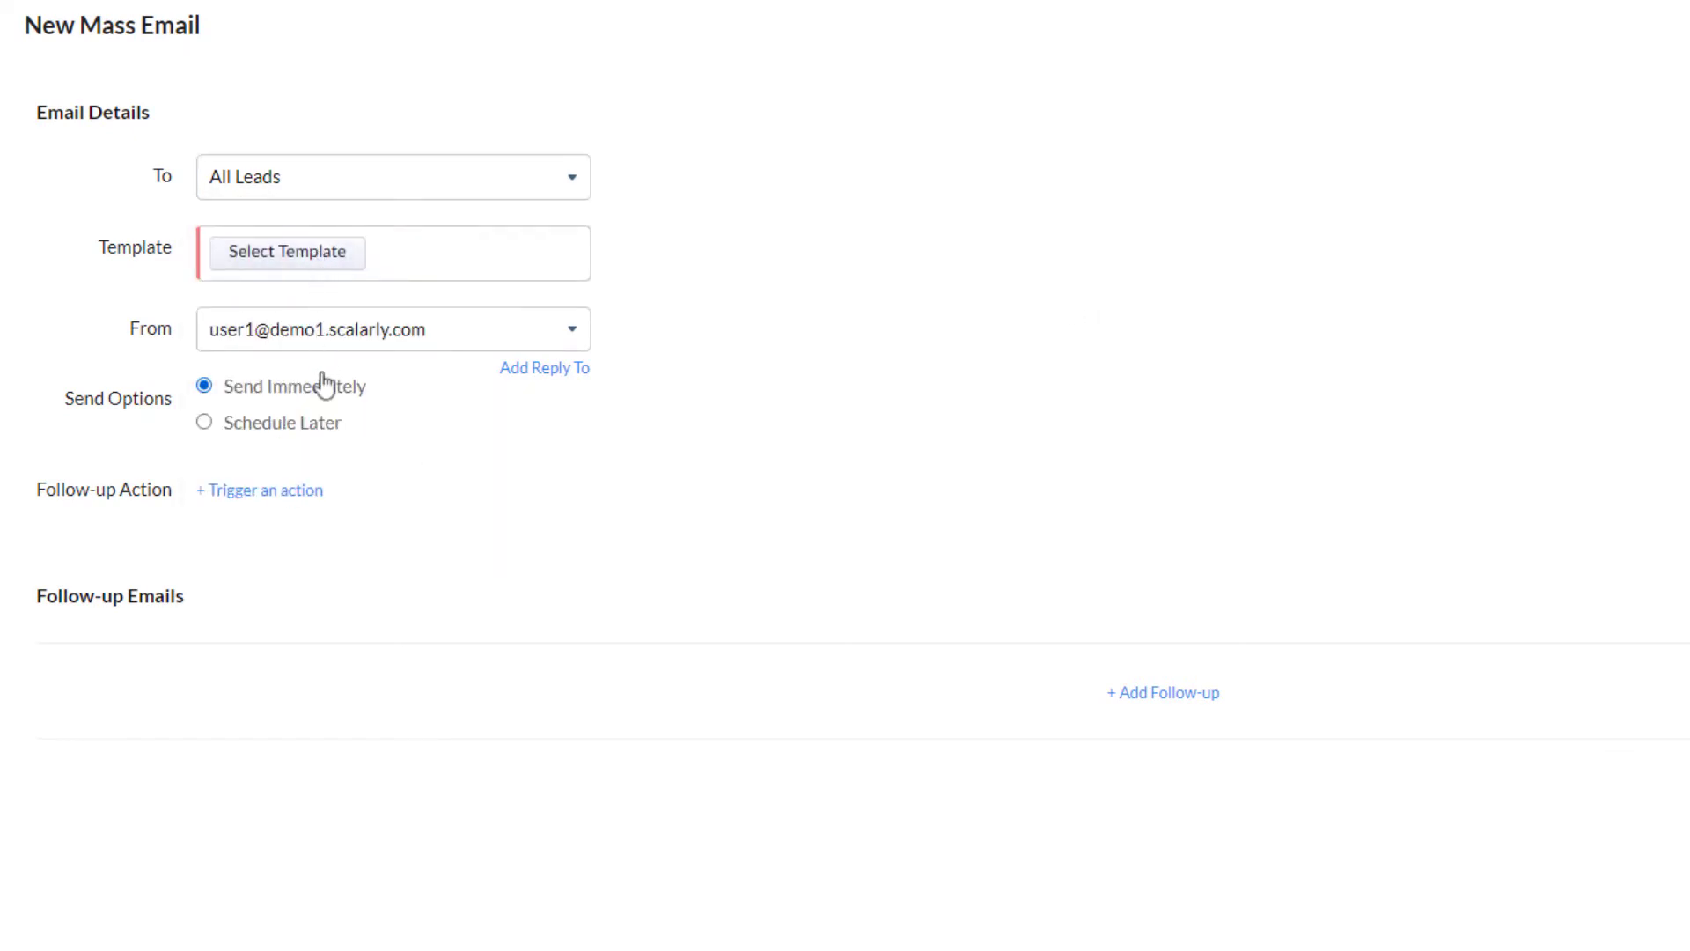
click(329, 434)
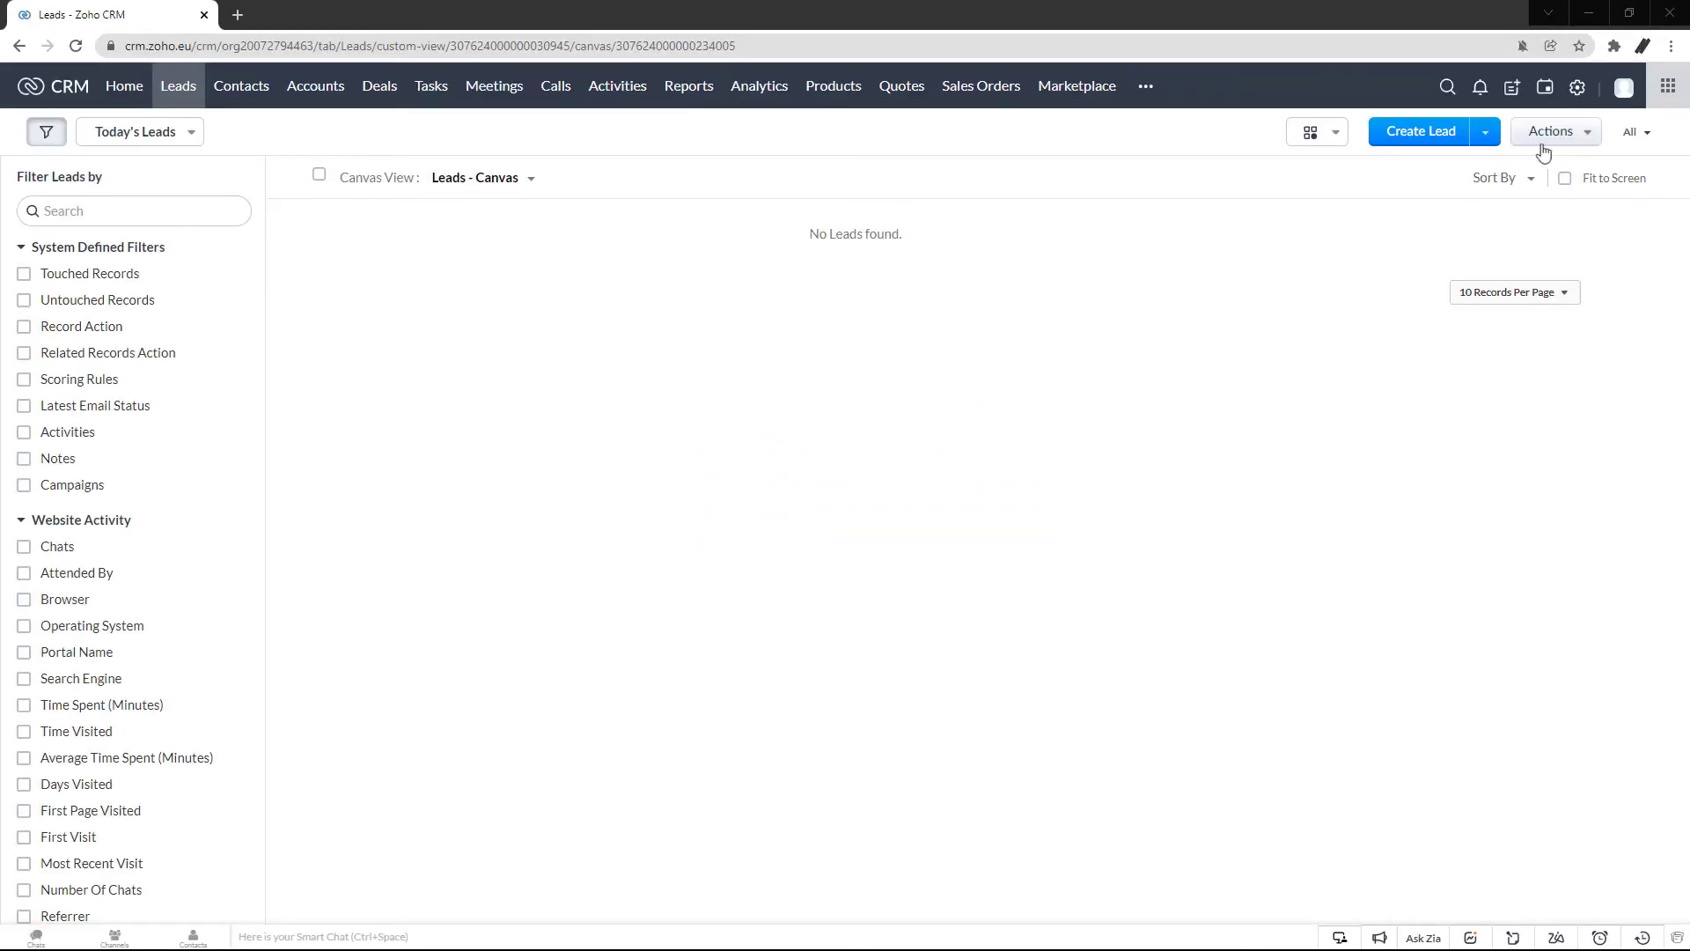
Via Actions > Mass Email, create a new lead mass email with Based on Criteria recipients.
click(1560, 135)
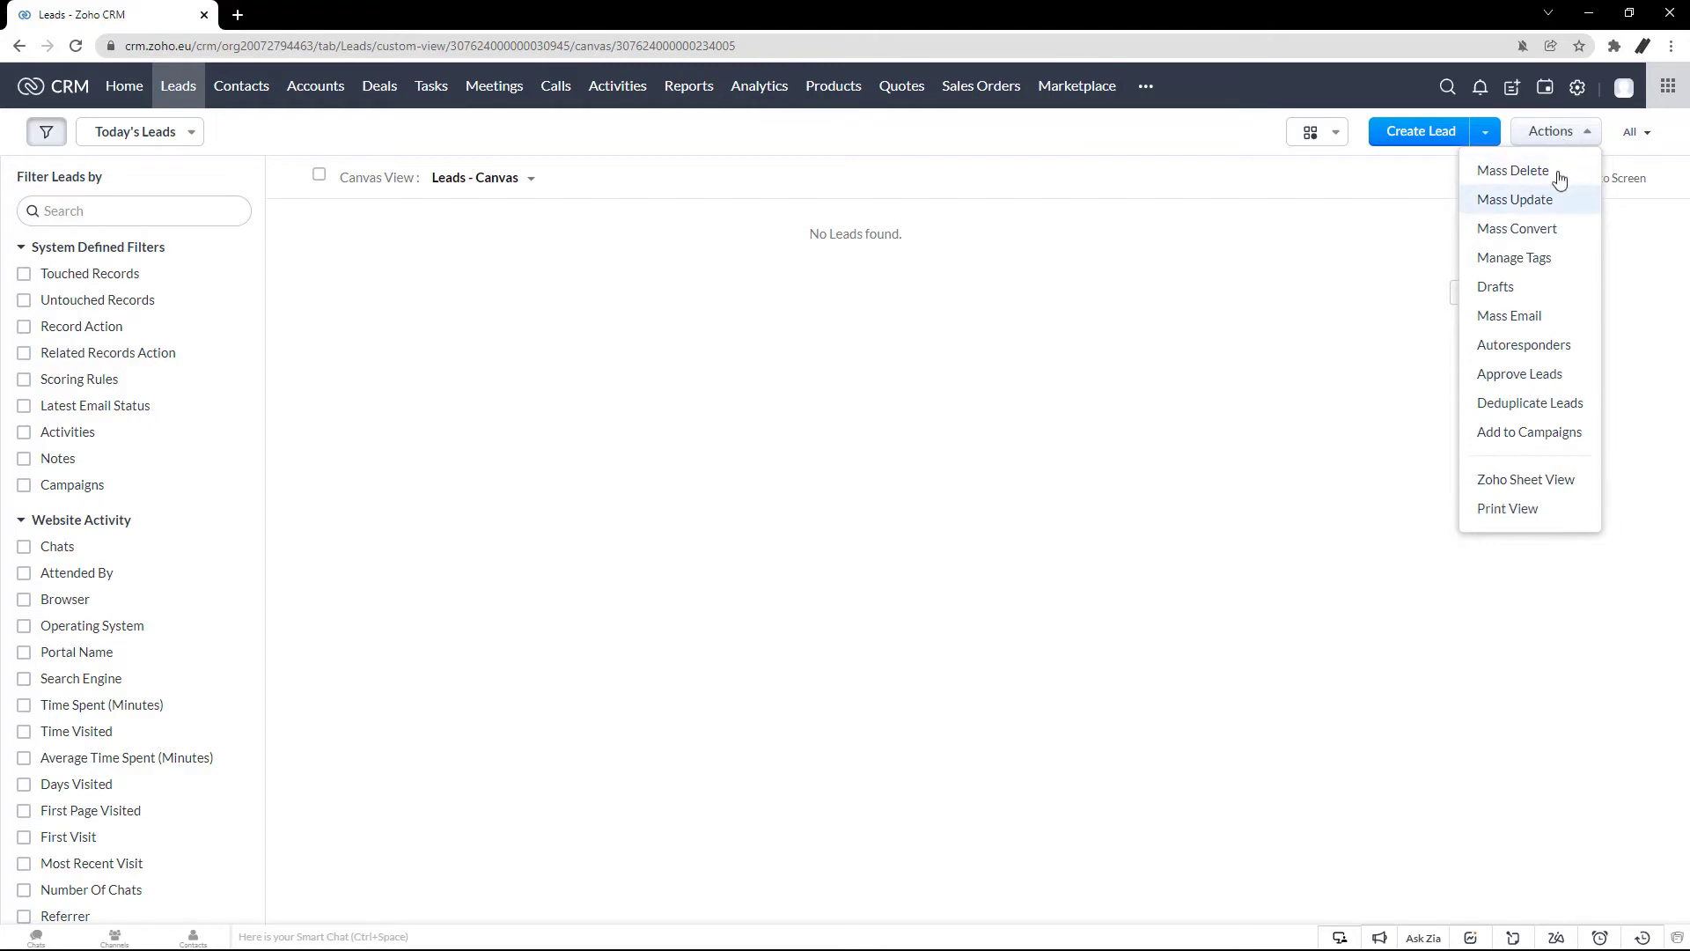
click(1532, 316)
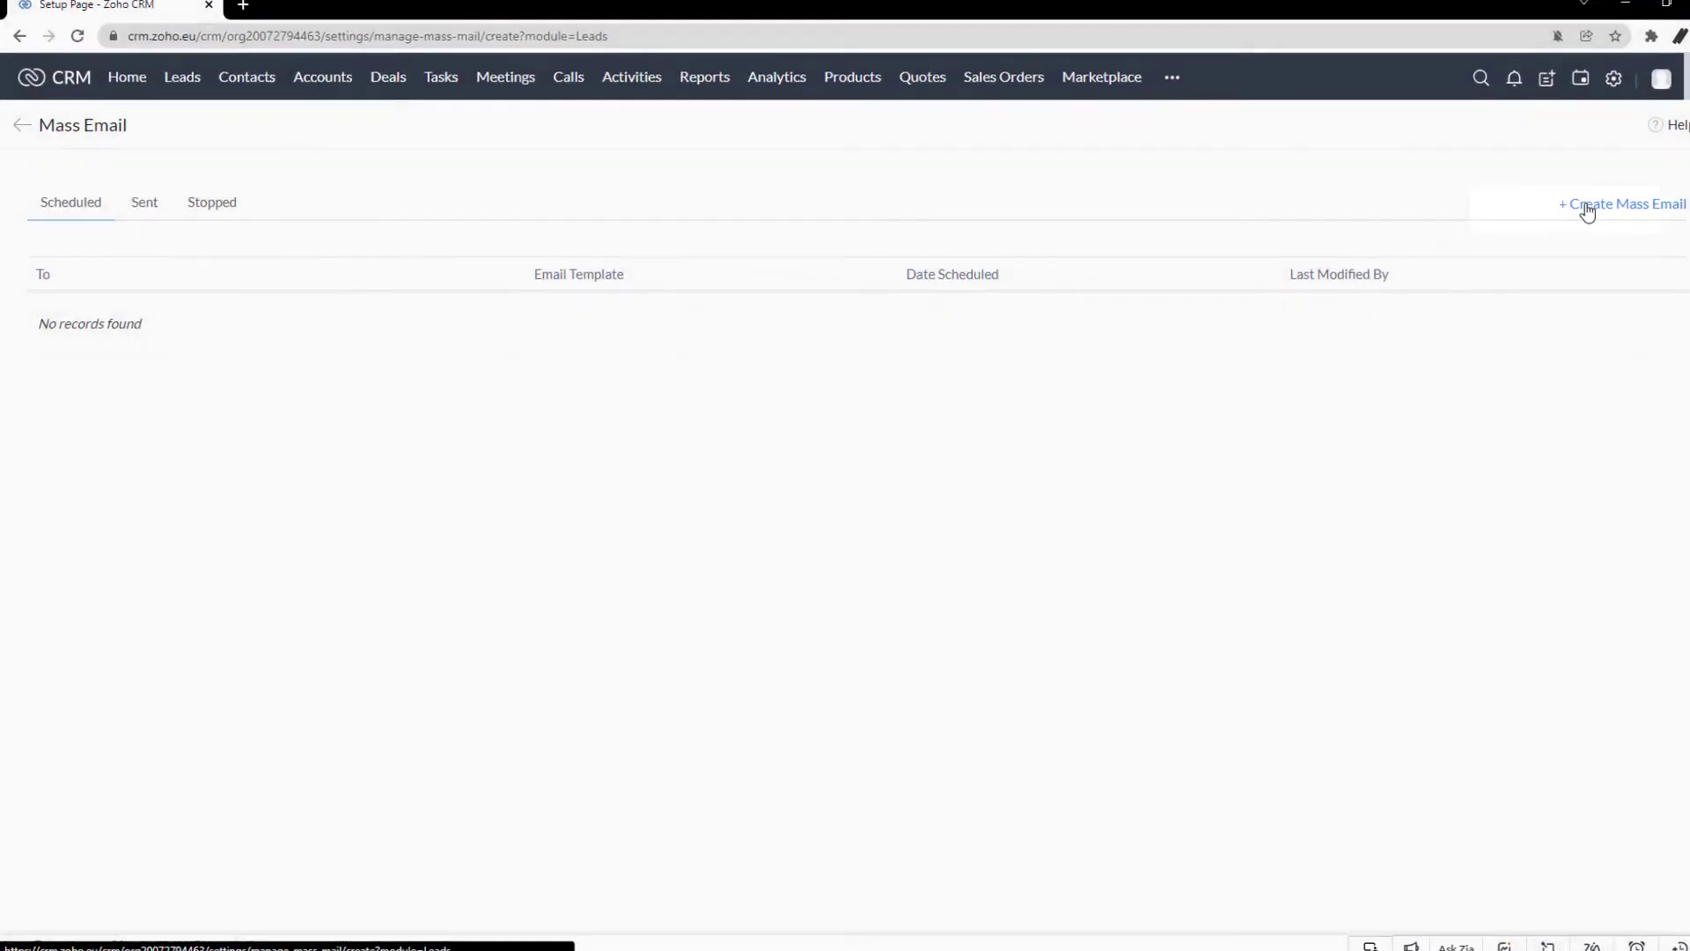
click(1585, 210)
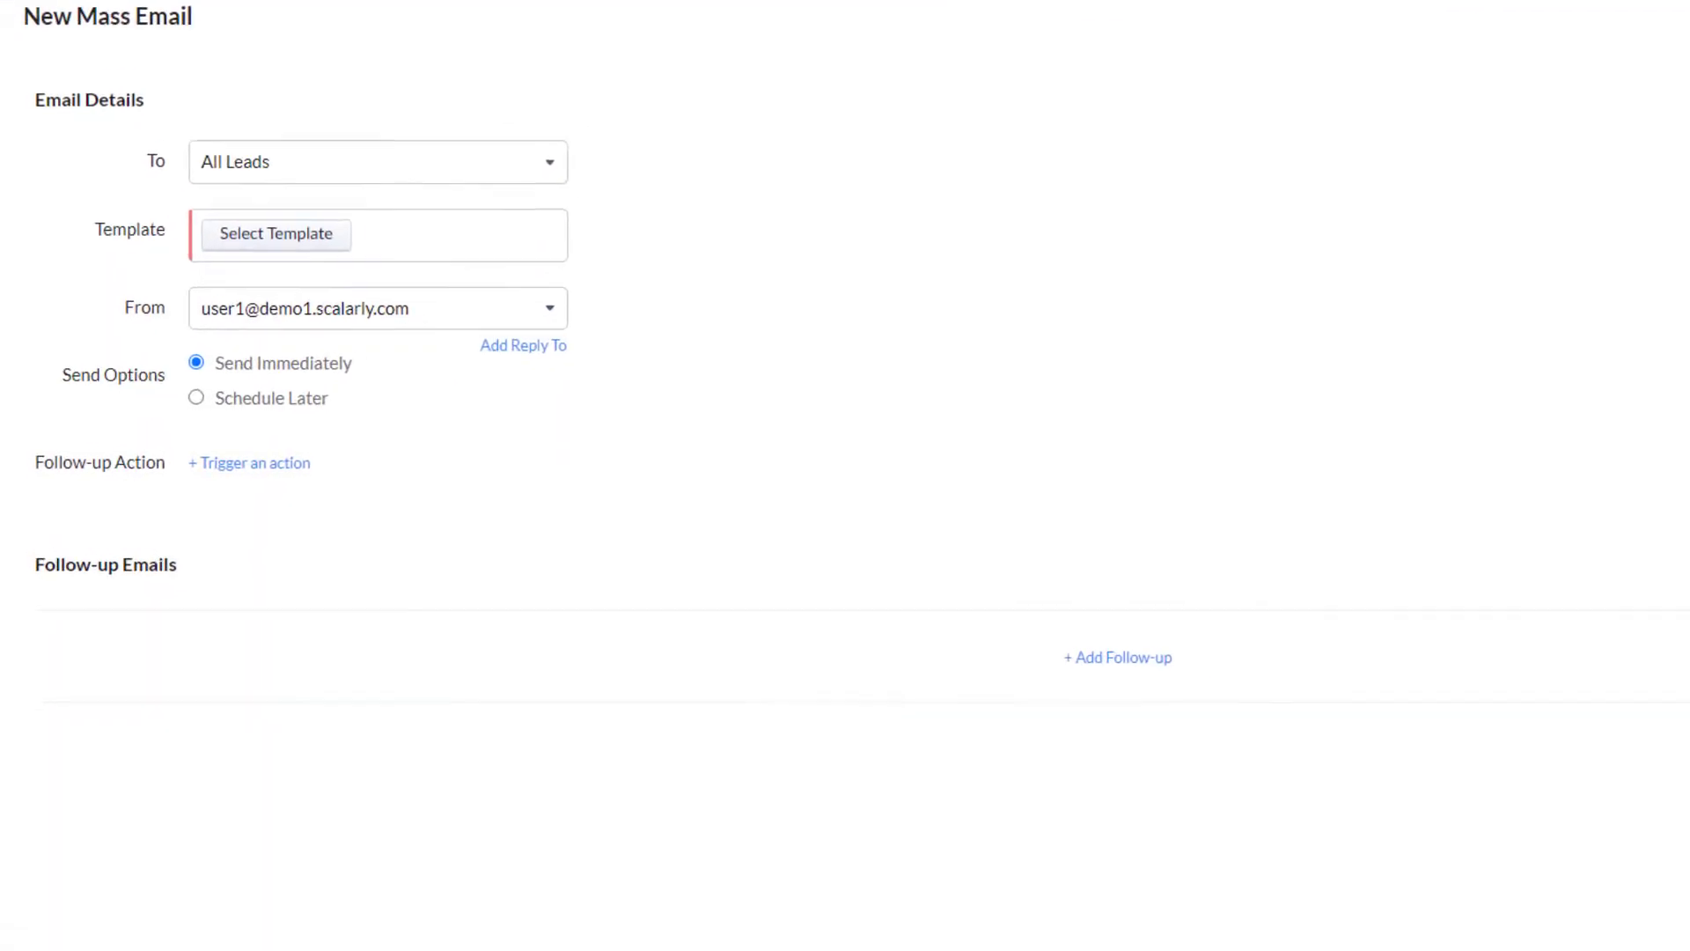
click(559, 147)
scroll(434, 264, down, 2)
scroll(393, 309, down, 2)
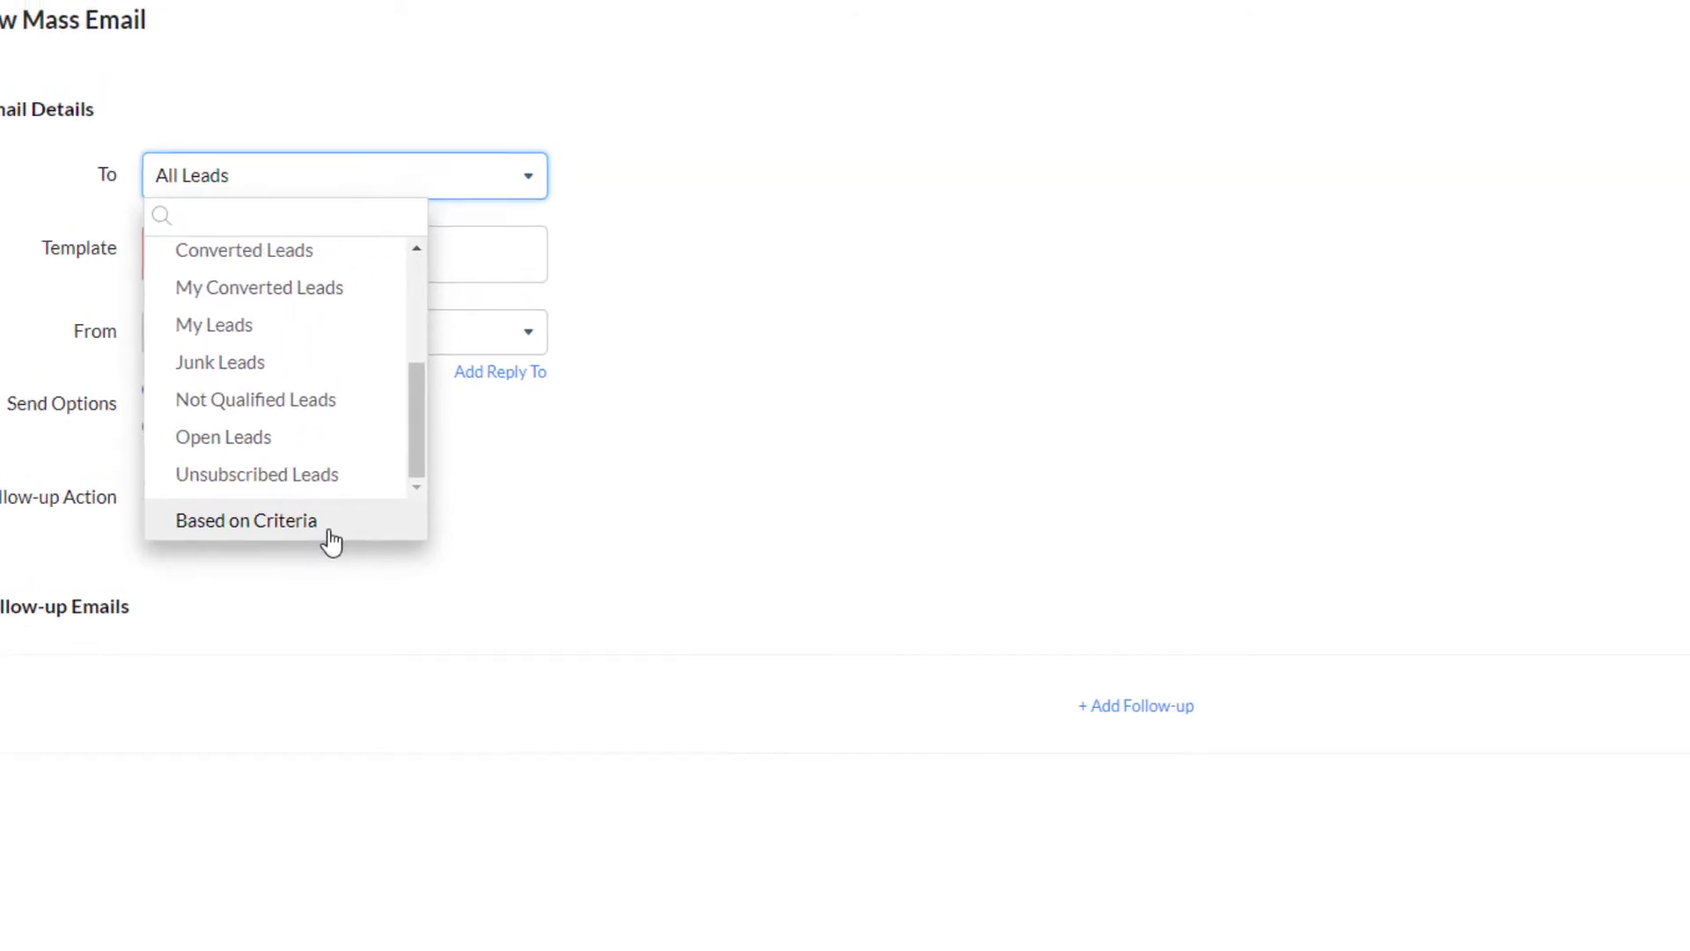
click(318, 523)
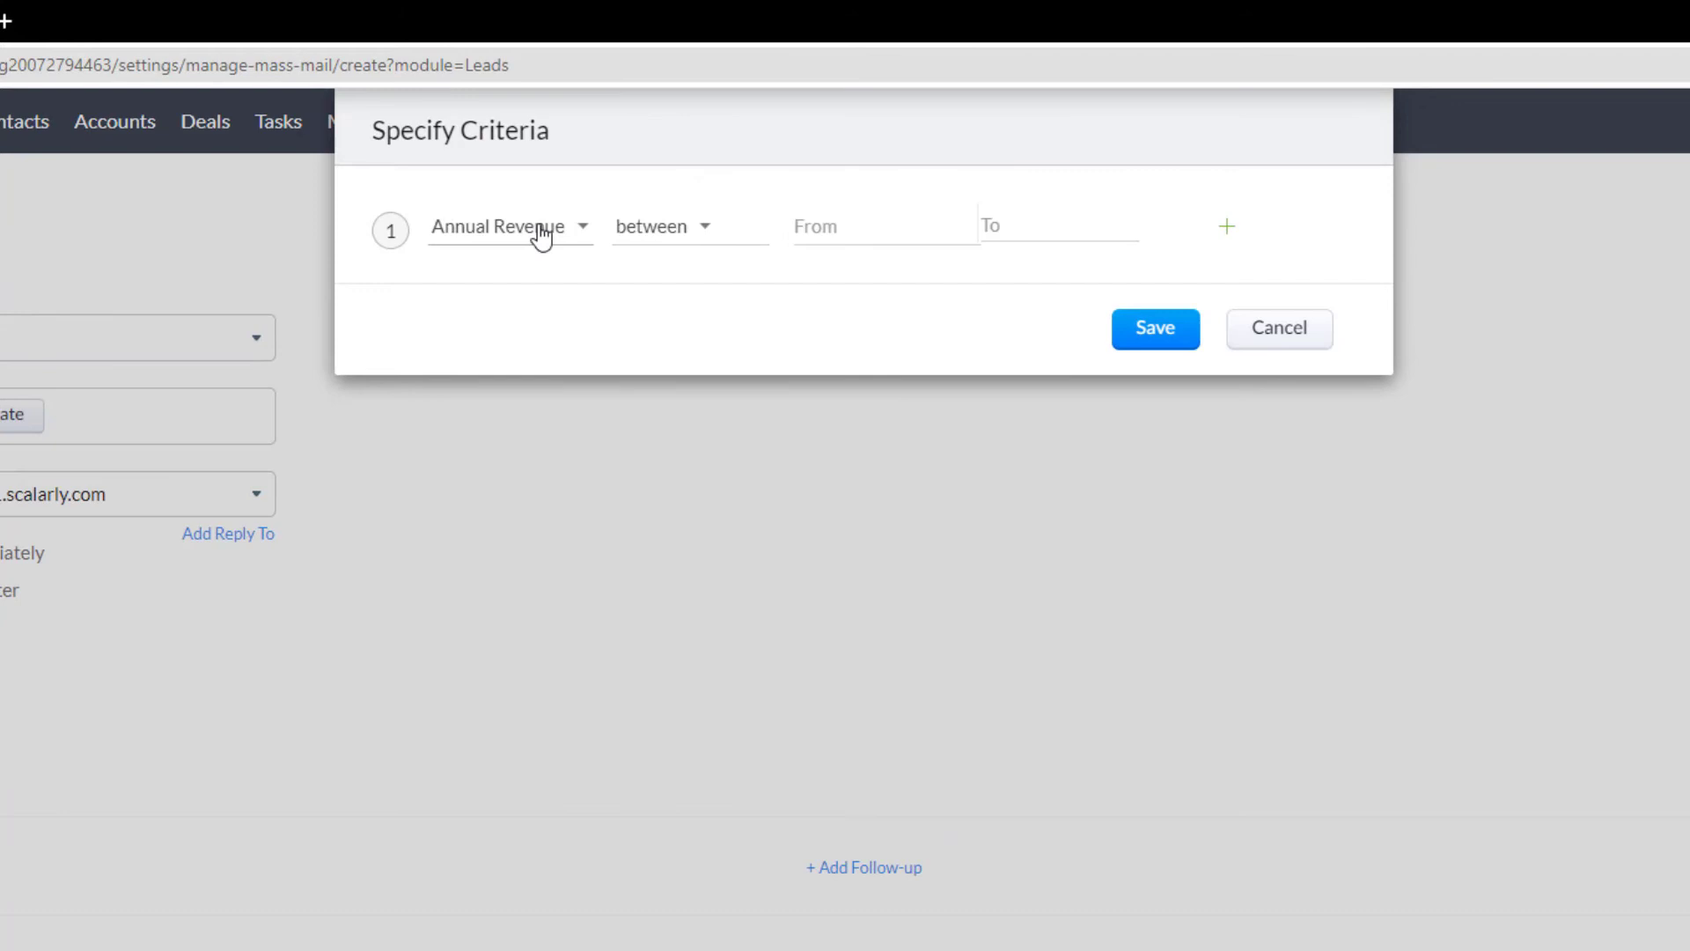
Save the recipient criterion City is California.
click(539, 230)
scroll(545, 354, down, 2)
click(502, 336)
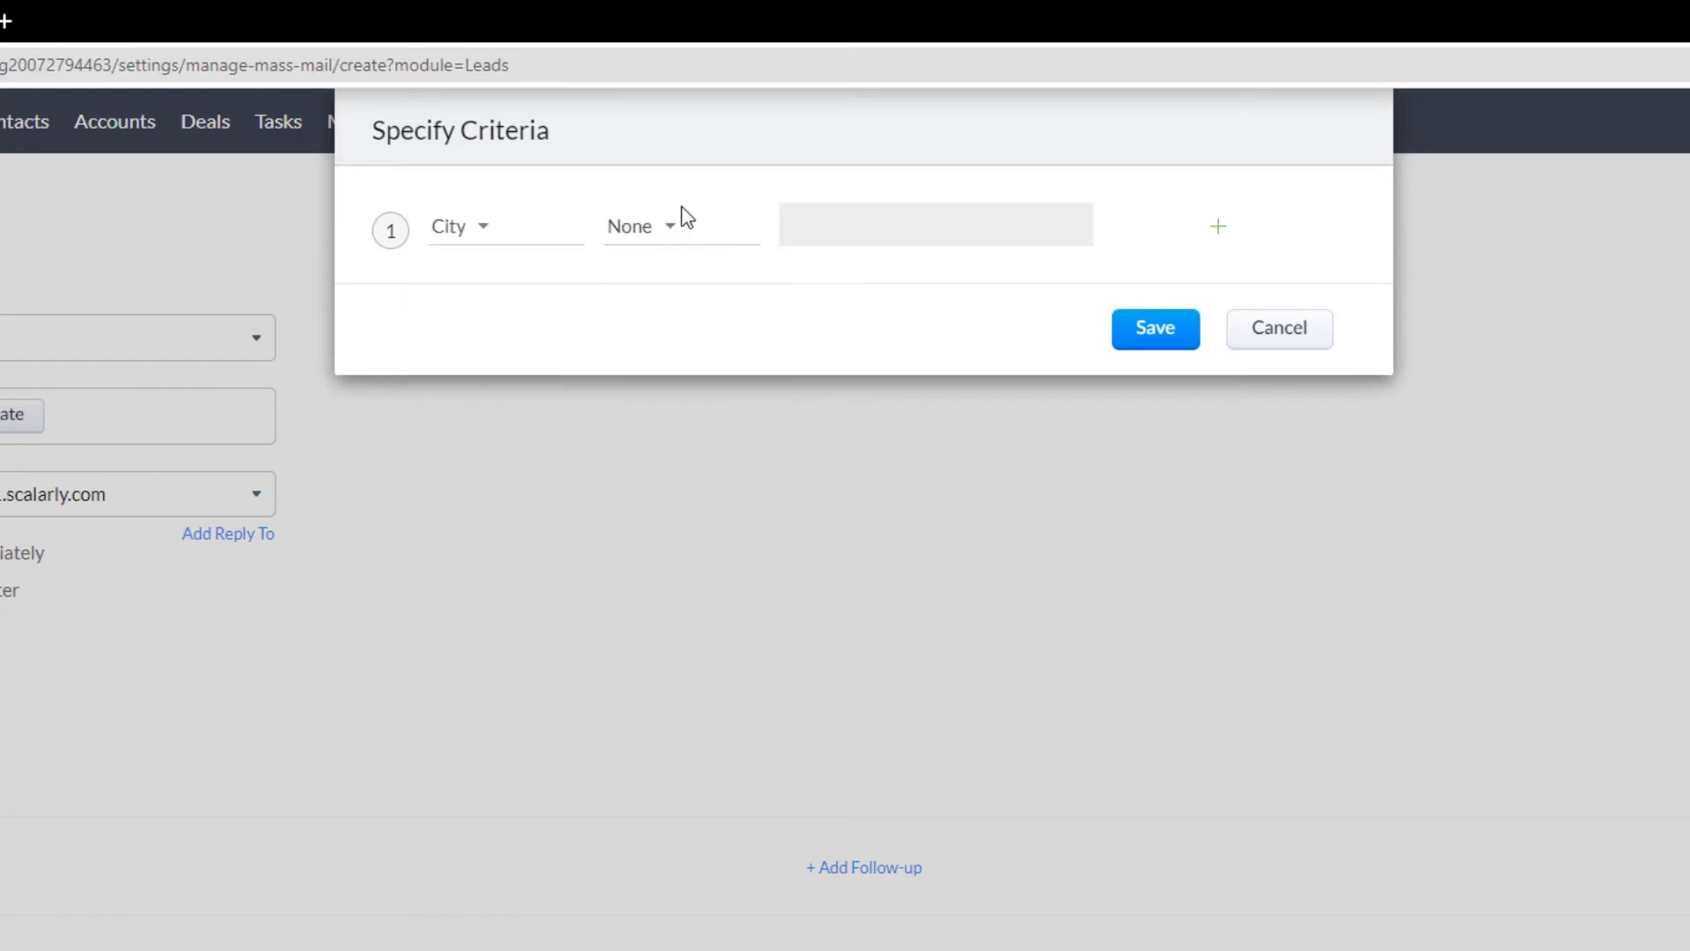
click(664, 225)
click(681, 314)
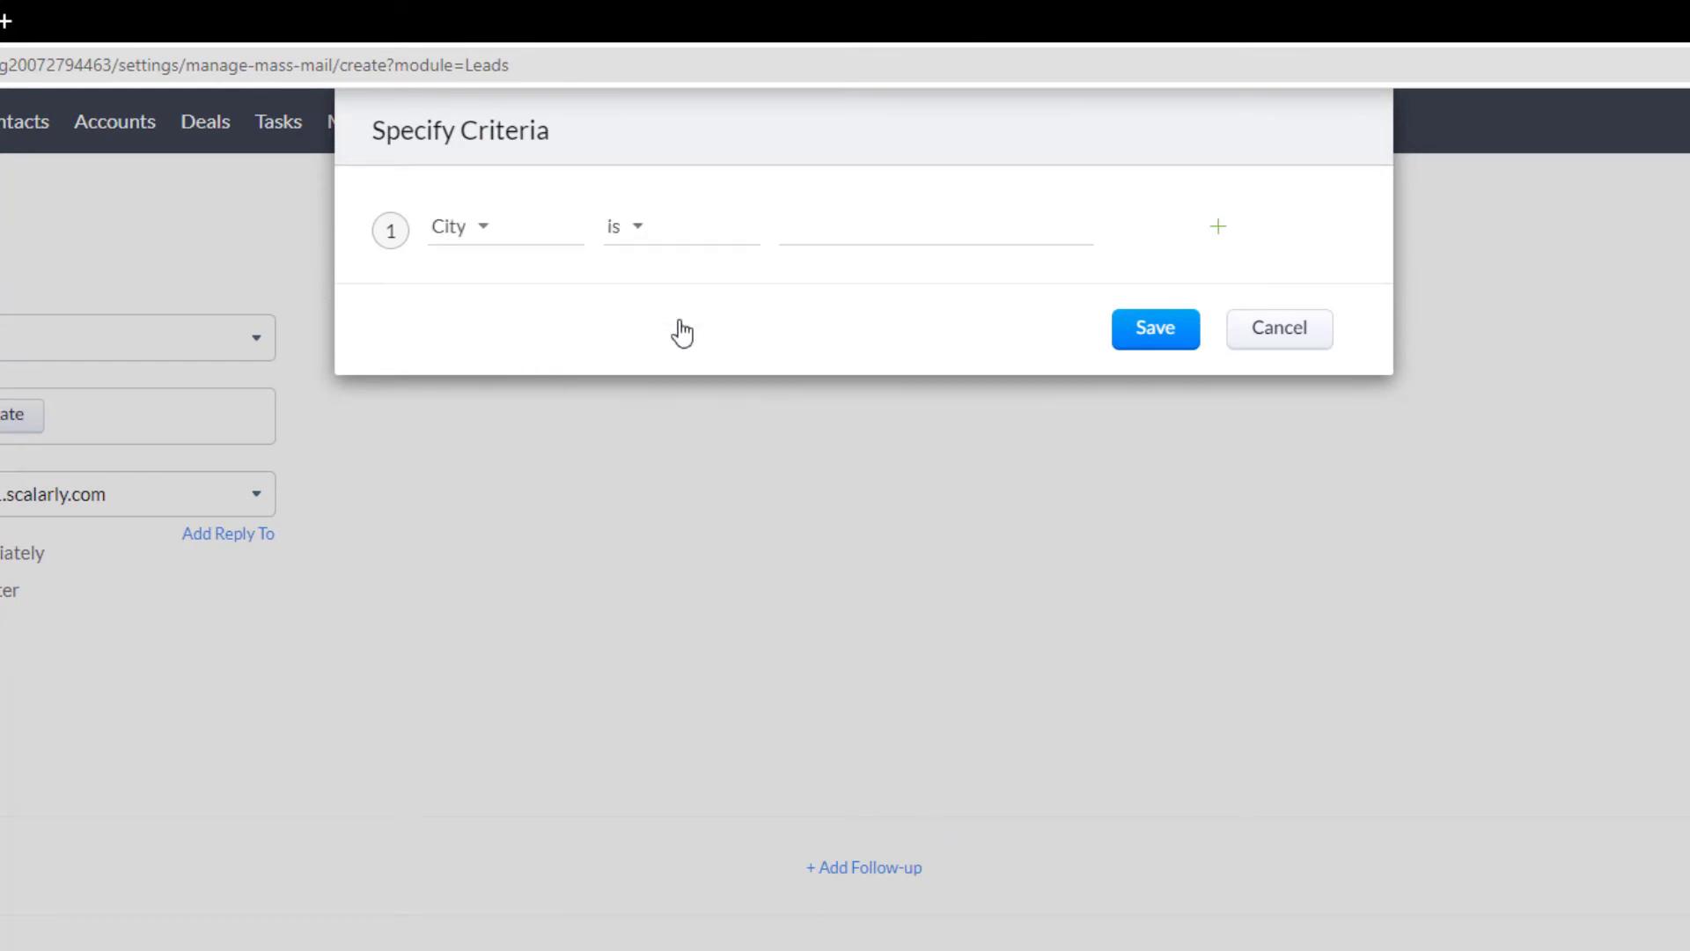
click(919, 227)
text(California)
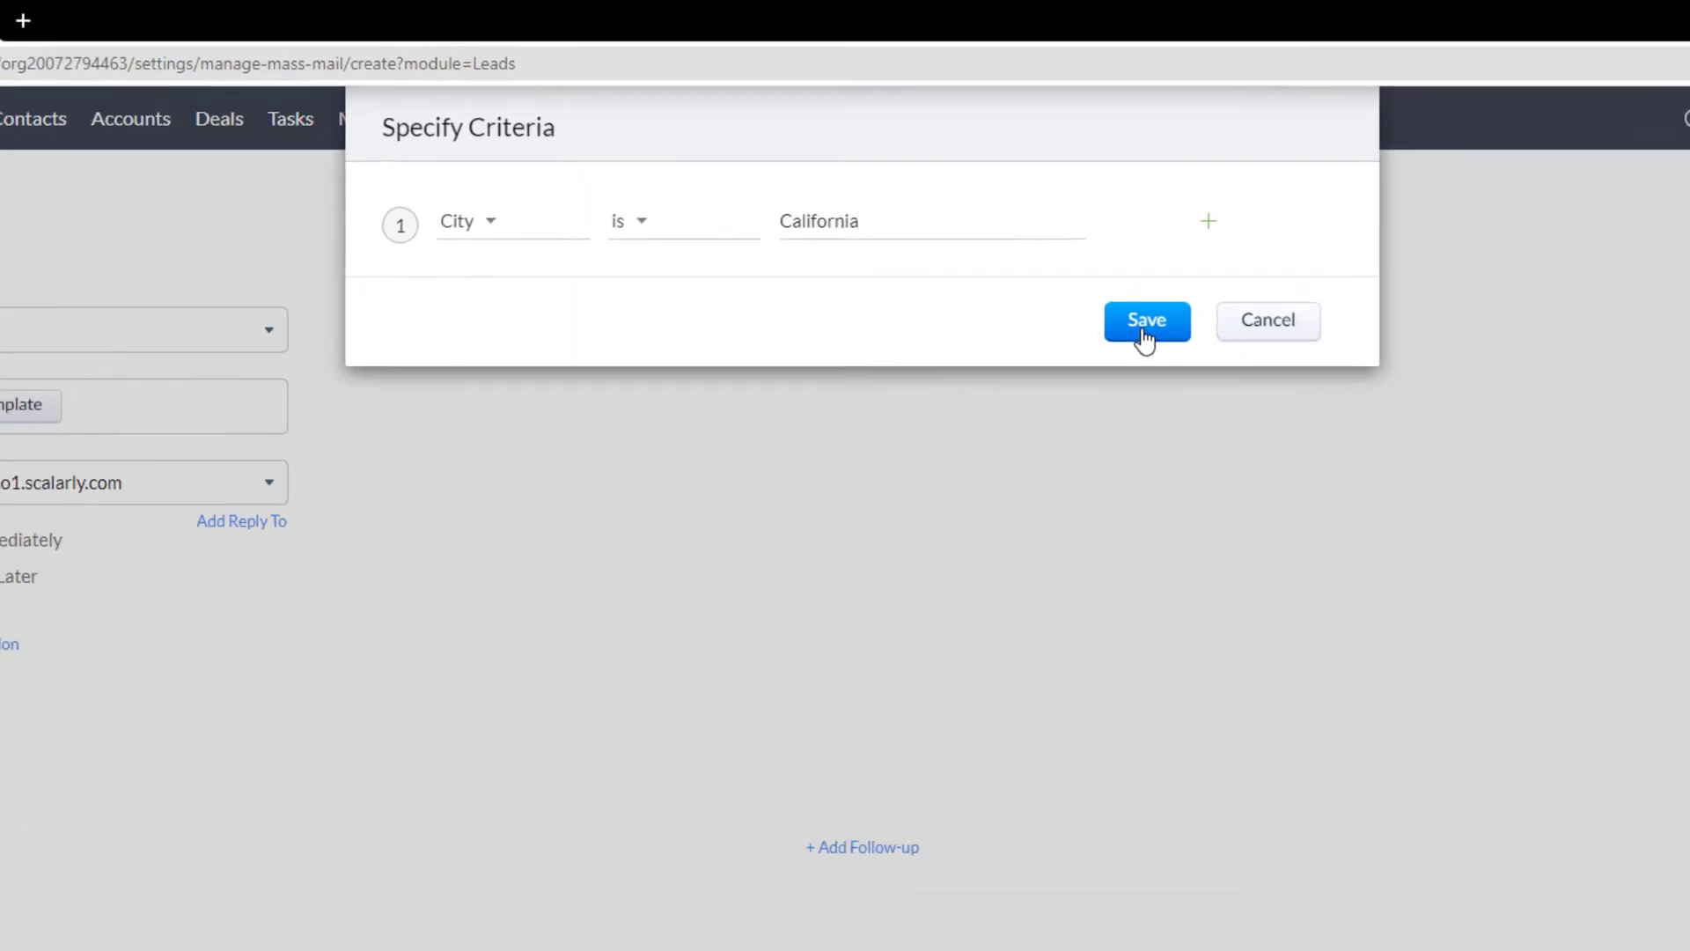
click(1151, 338)
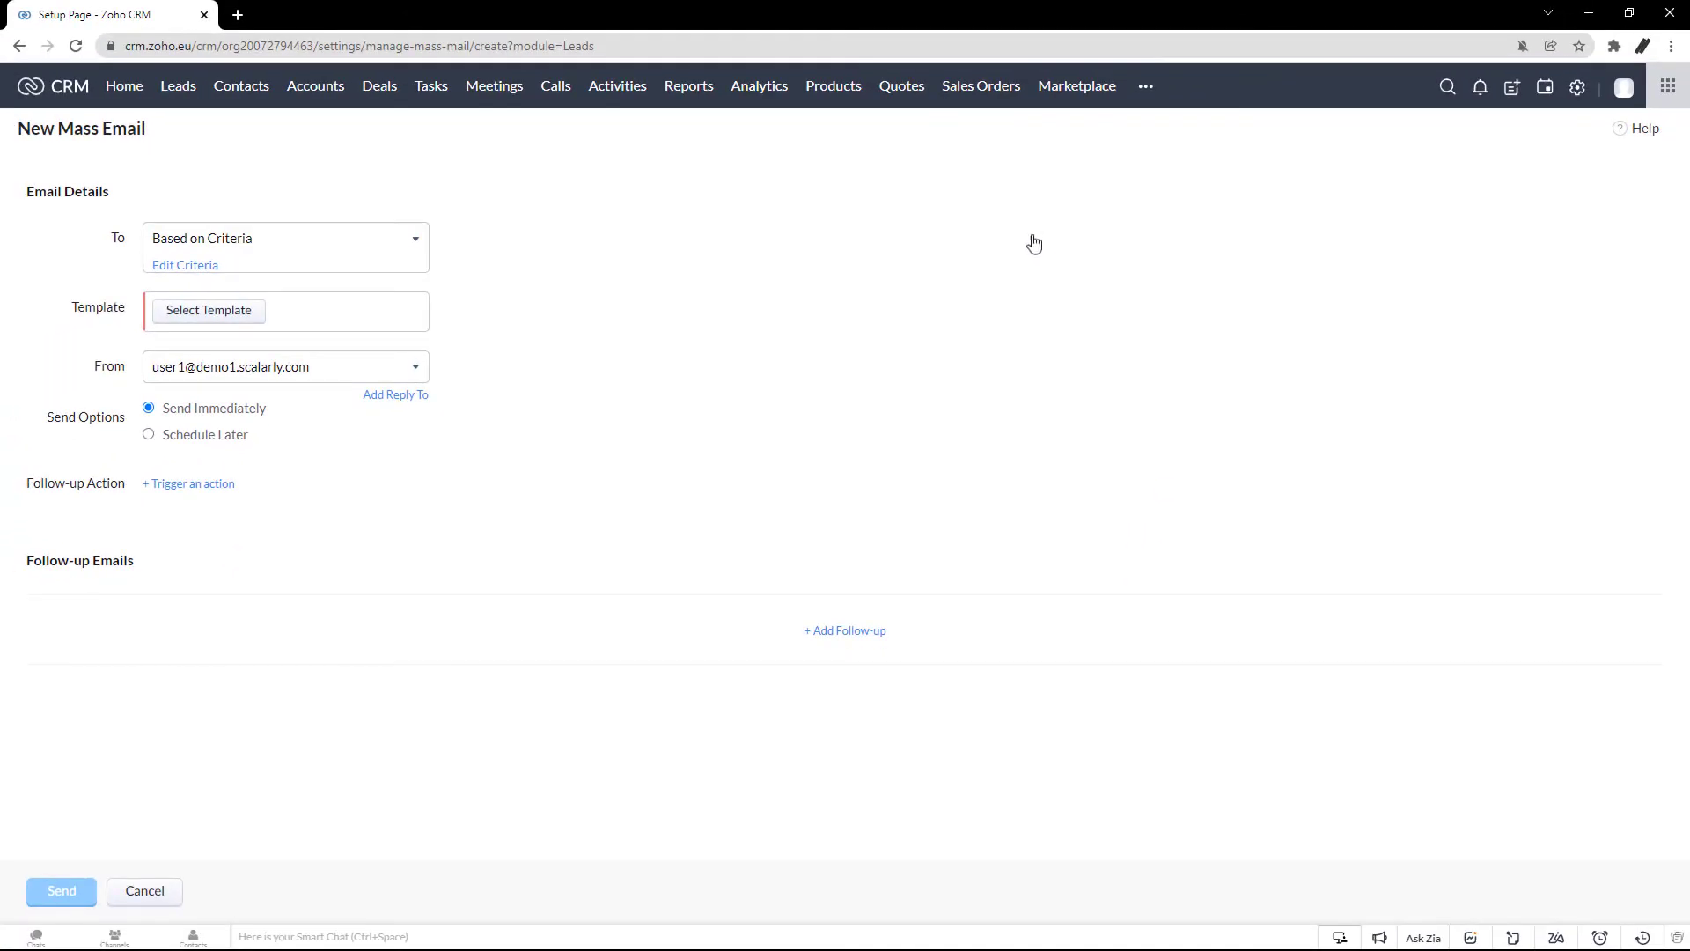